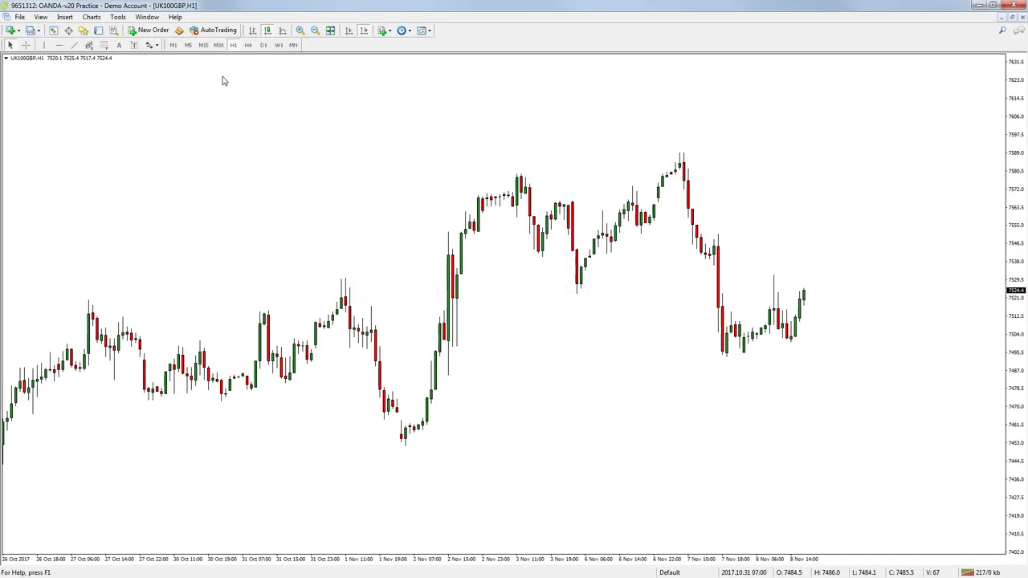
# Insert a Moving Average indicator on the UK100GBP hourly chart, accepting its default settings
pyautogui.click(64, 17)
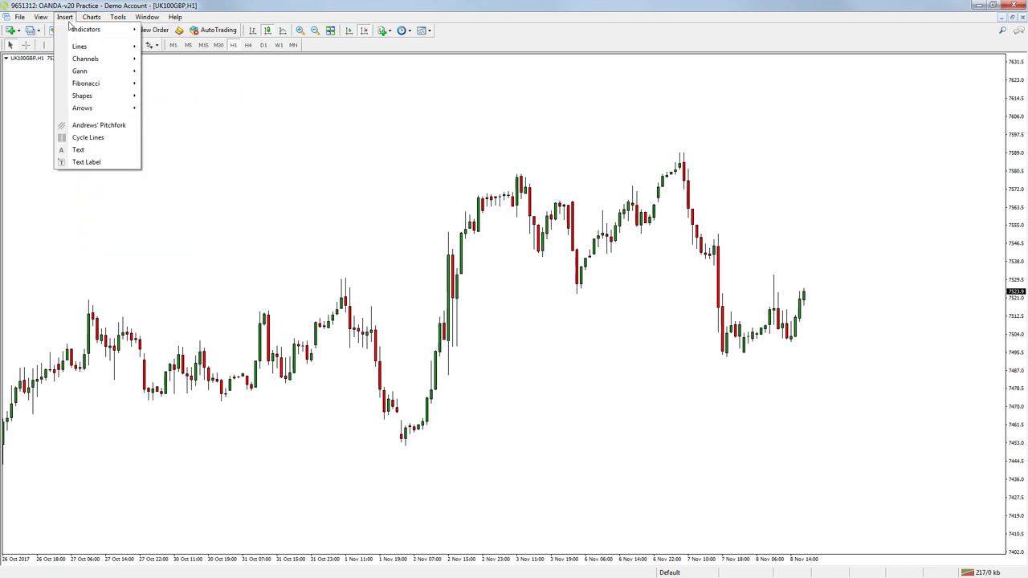
pyautogui.click(173, 32)
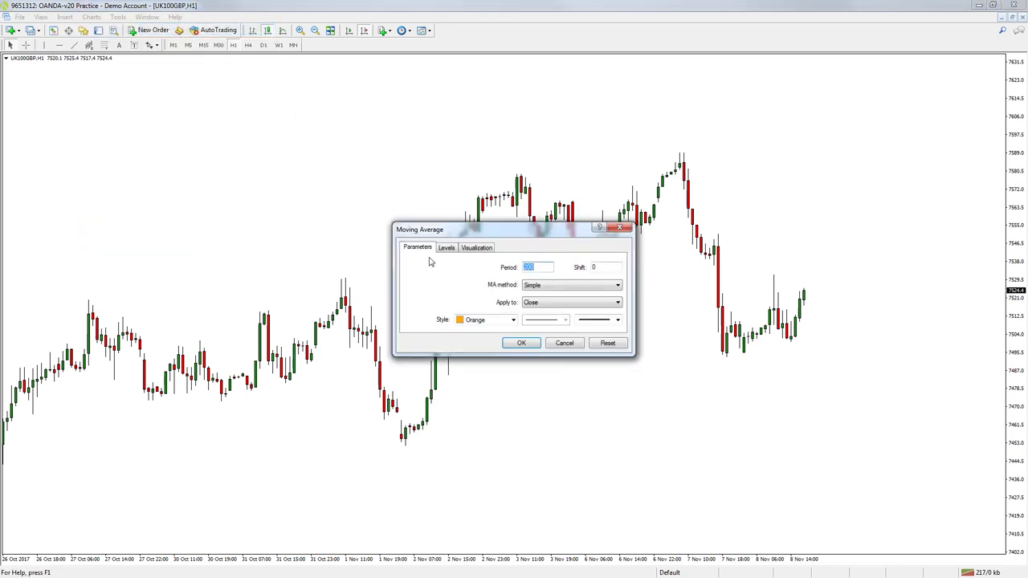
pyautogui.click(529, 348)
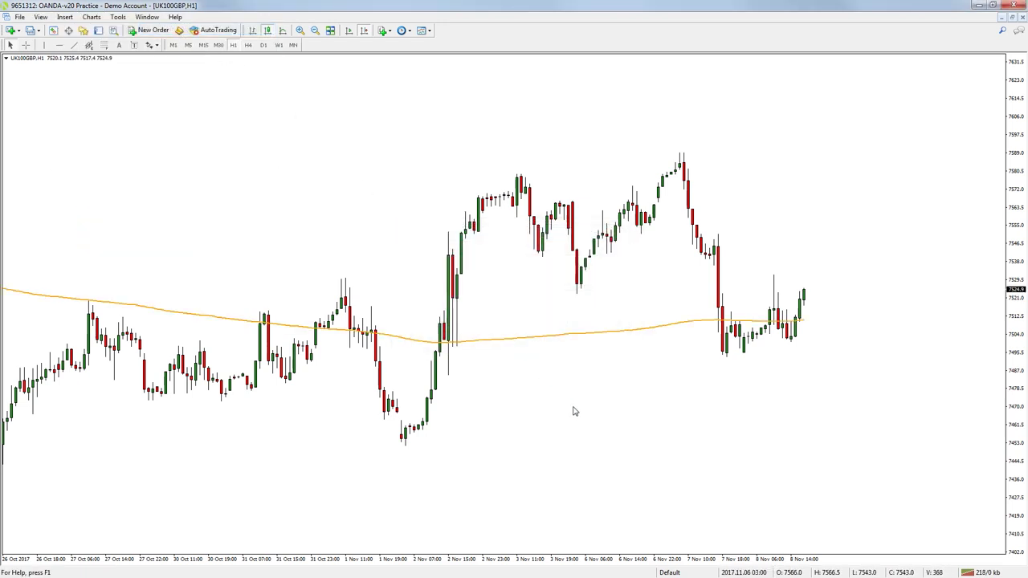
# In the MA(200) properties, set the applied price to Close and confirm
pyautogui.moveTo(138, 315)
pyautogui.rightClick(499, 341)
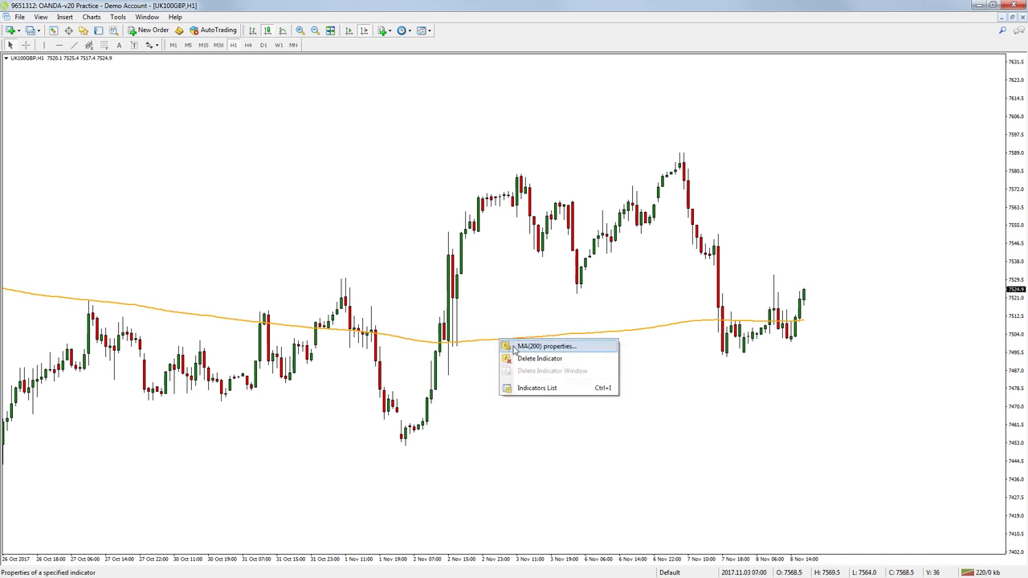
pyautogui.click(530, 346)
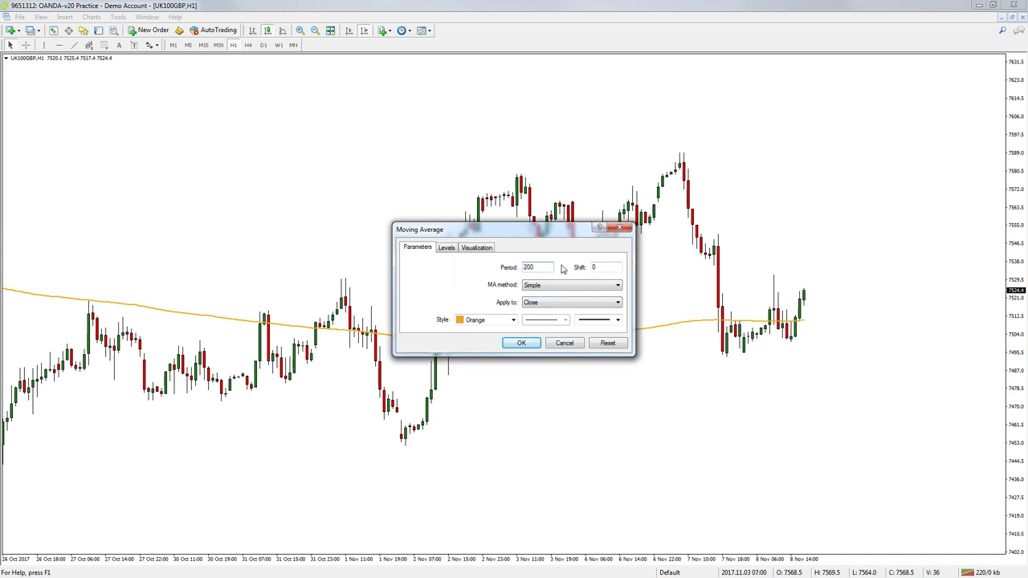
pyautogui.click(562, 305)
pyautogui.click(562, 308)
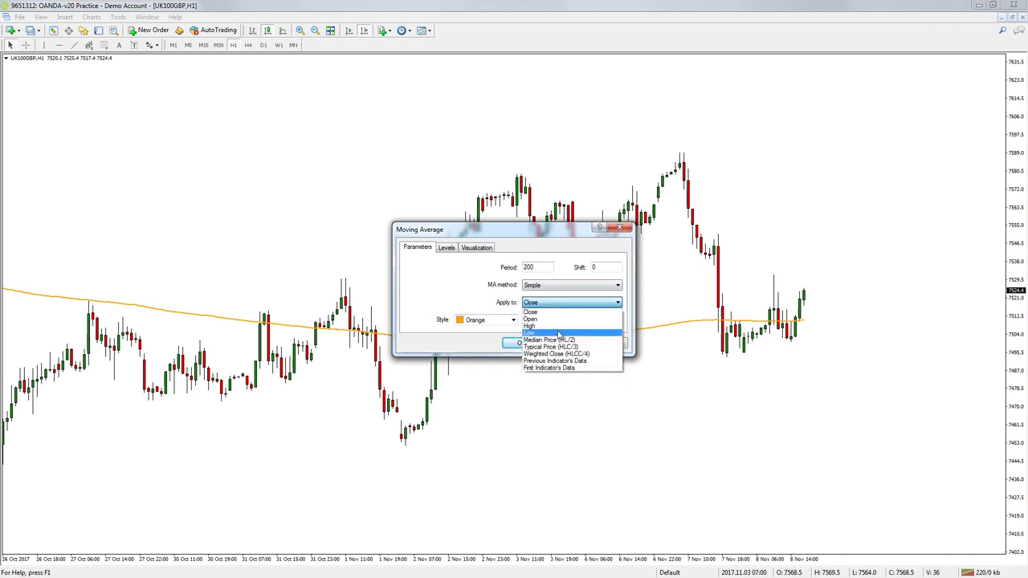
pyautogui.click(558, 312)
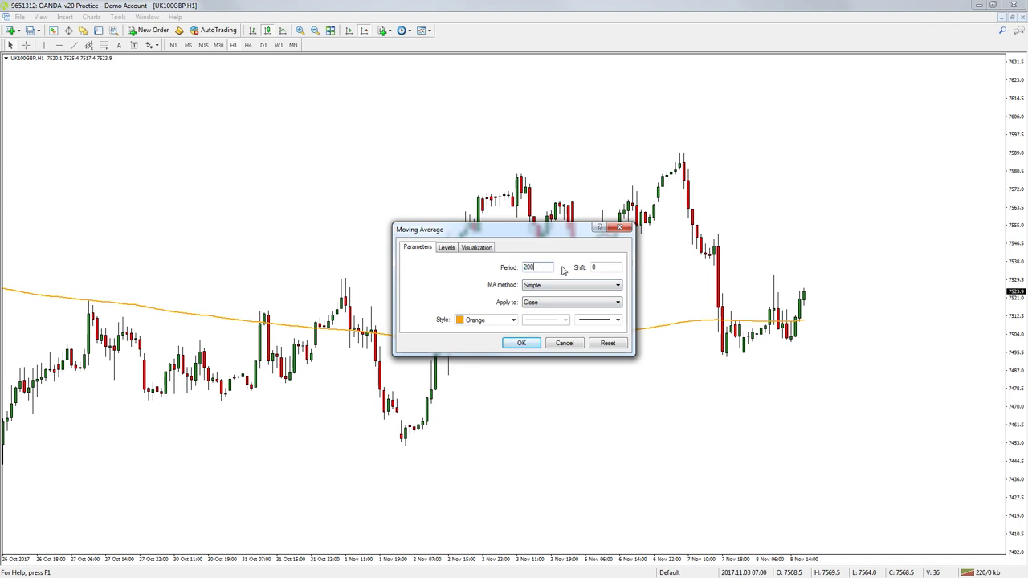
pyautogui.click(535, 343)
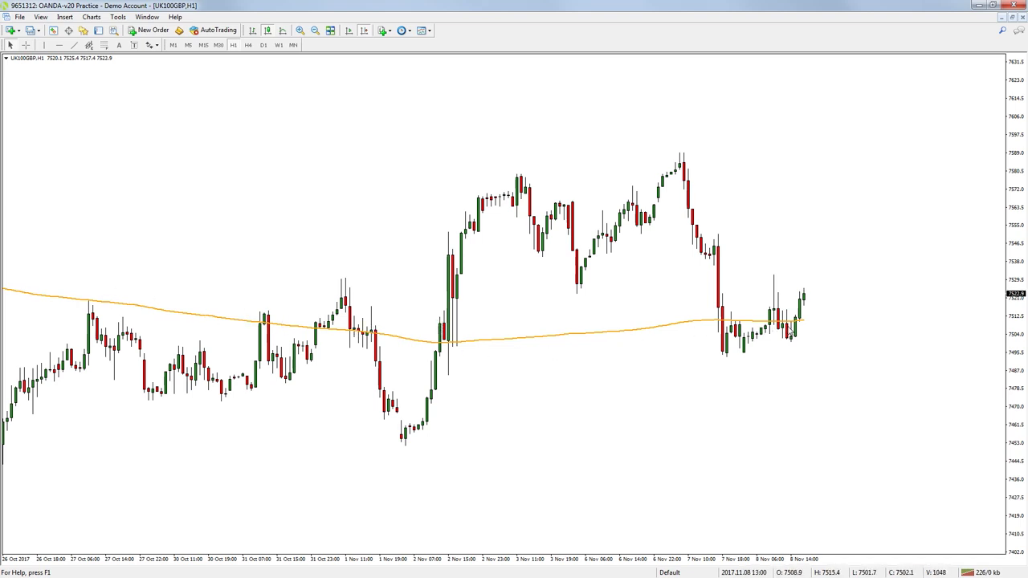
# Change the MA(200) averaging method to Exponential in its properties
pyautogui.rightClick(532, 339)
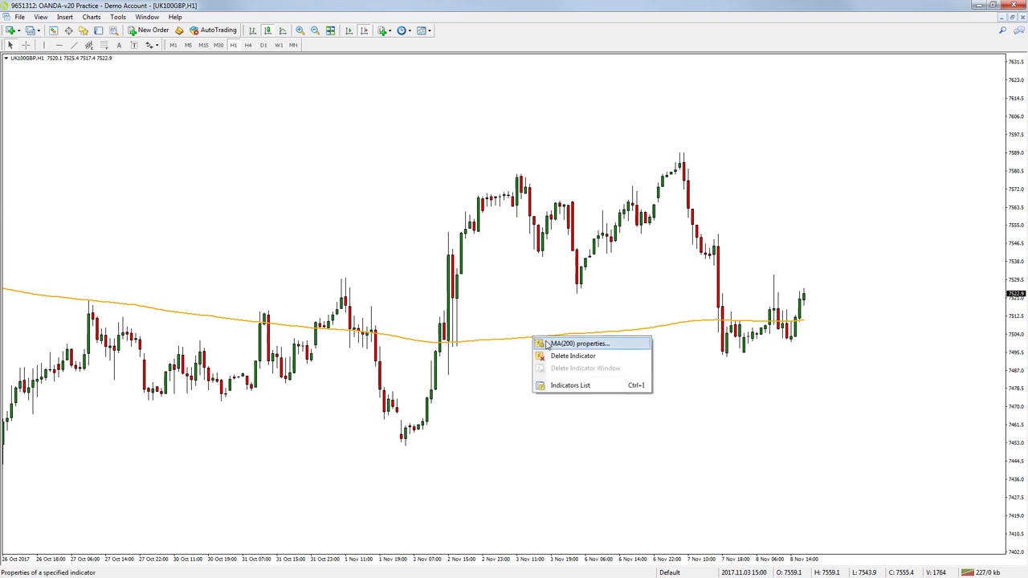
pyautogui.click(548, 340)
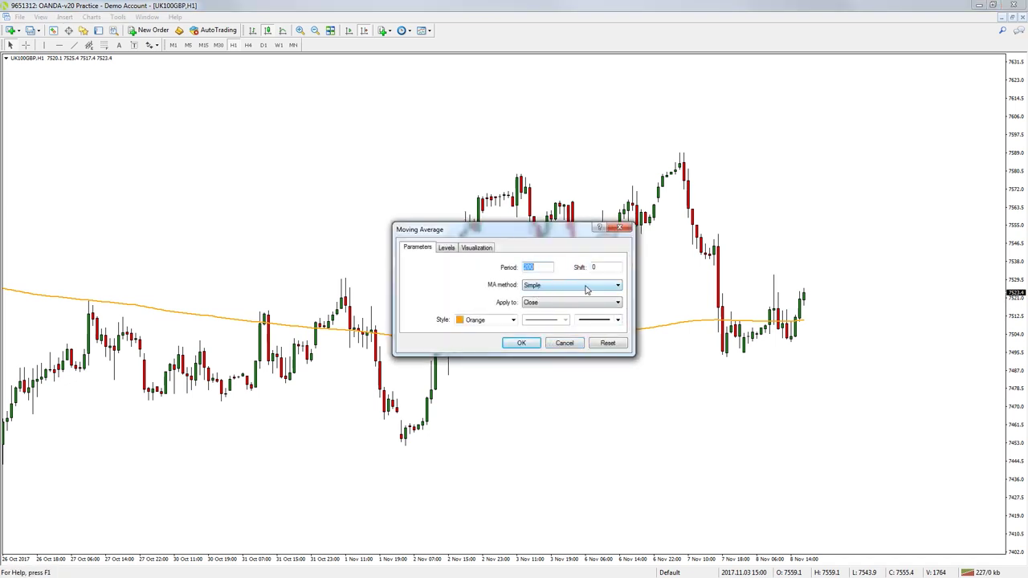
pyautogui.click(618, 286)
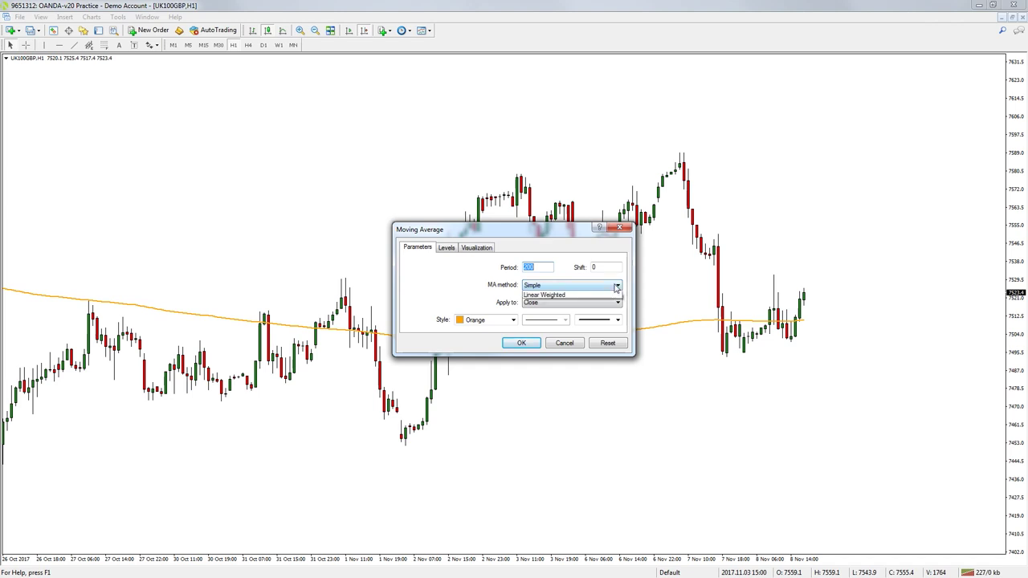
pyautogui.click(604, 303)
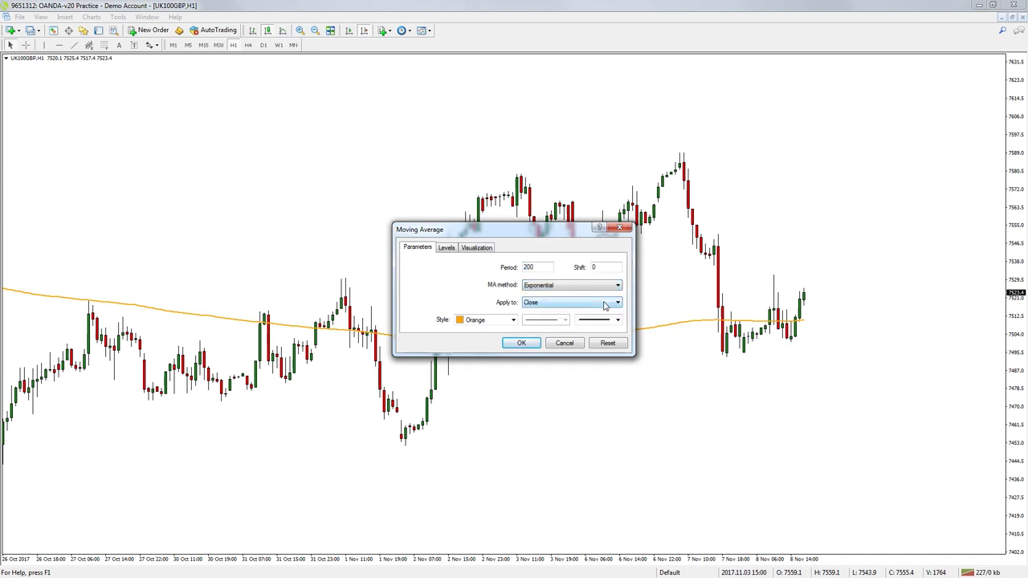
pyautogui.click(522, 343)
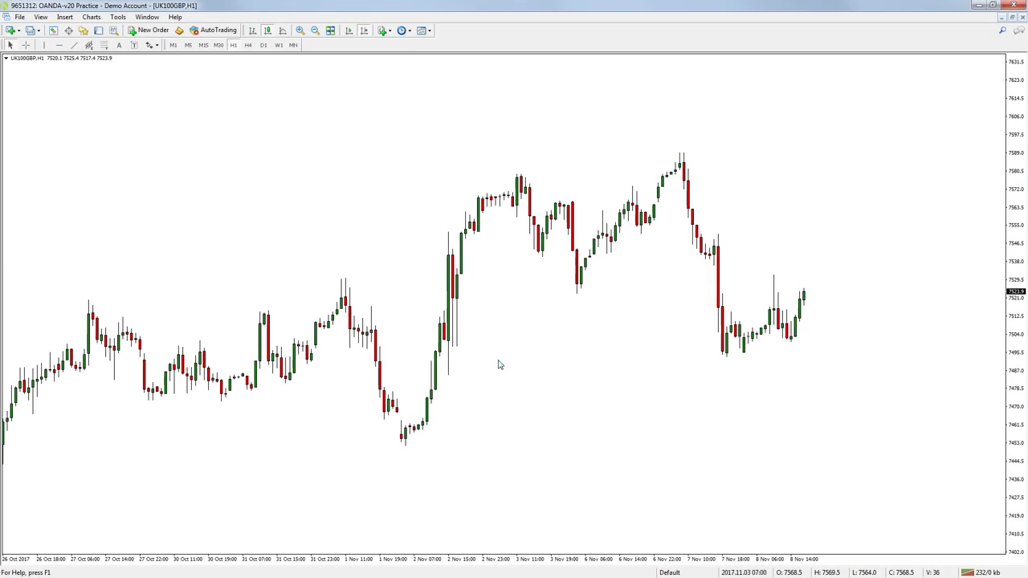
pyautogui.click(104, 46)
pyautogui.moveTo(406, 444); pyautogui.dragTo(570, 178)
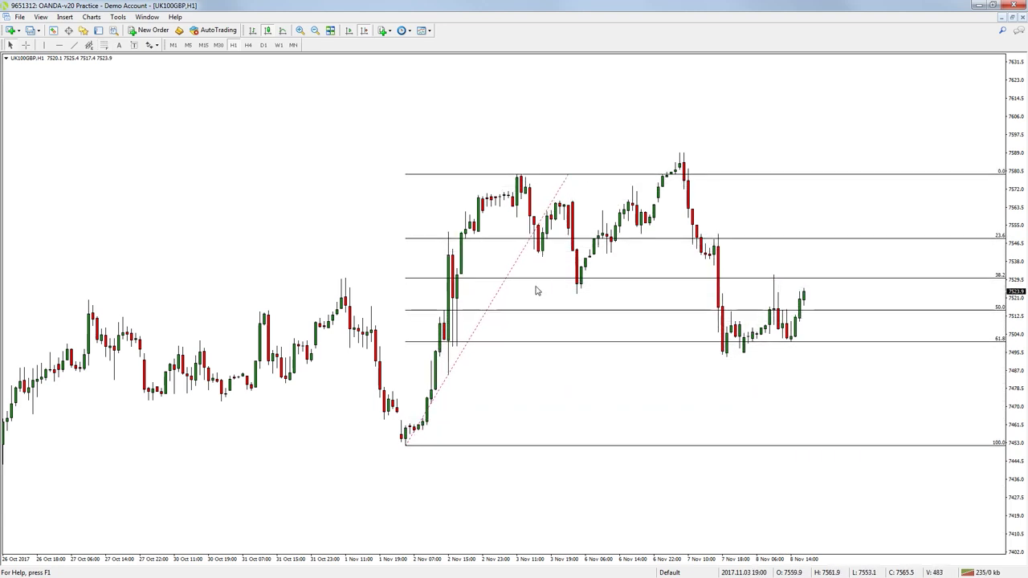
pyautogui.rightClick(470, 361)
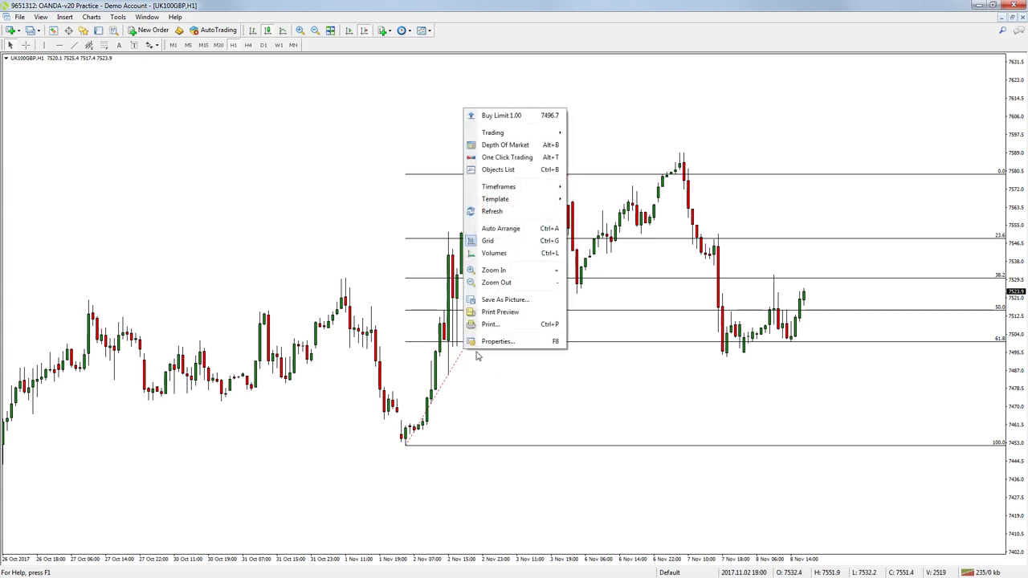
pyautogui.click(452, 363)
pyautogui.rightClick(454, 363)
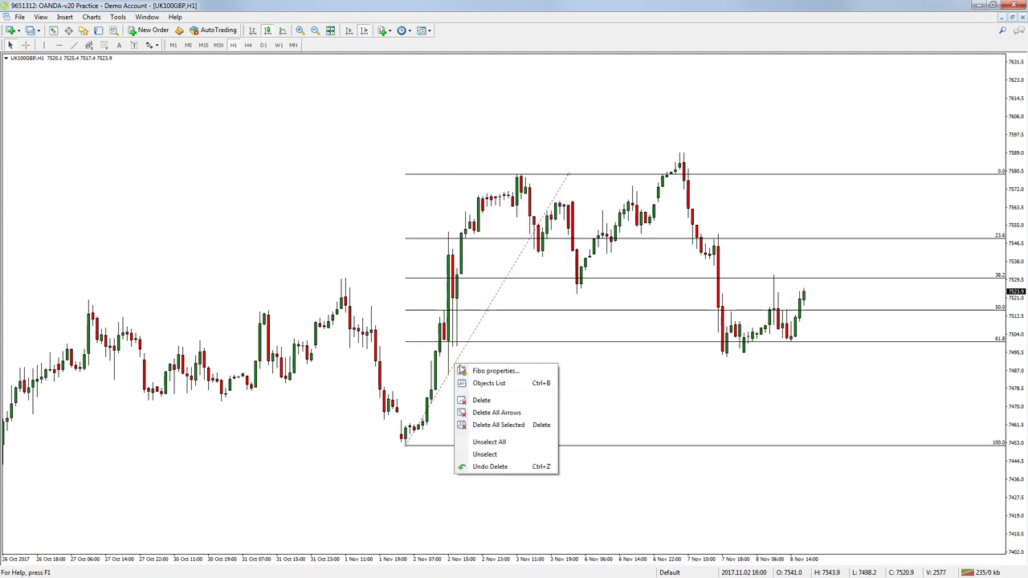
pyautogui.click(480, 401)
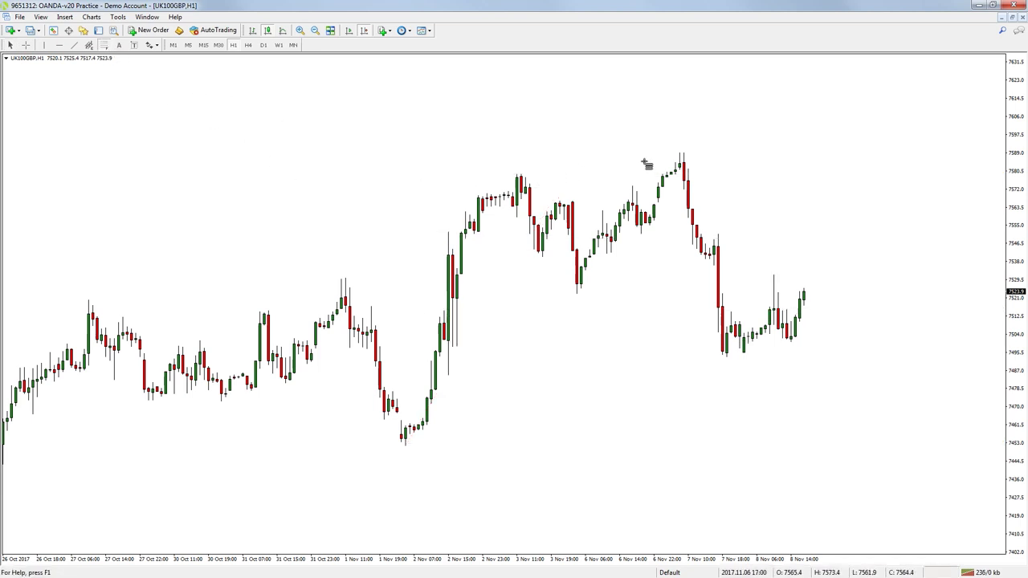
# Draw a Fibonacci retracement from the 7 Nov peak to the low, then delete and redraw it
pyautogui.moveTo(686, 153); pyautogui.dragTo(758, 362)
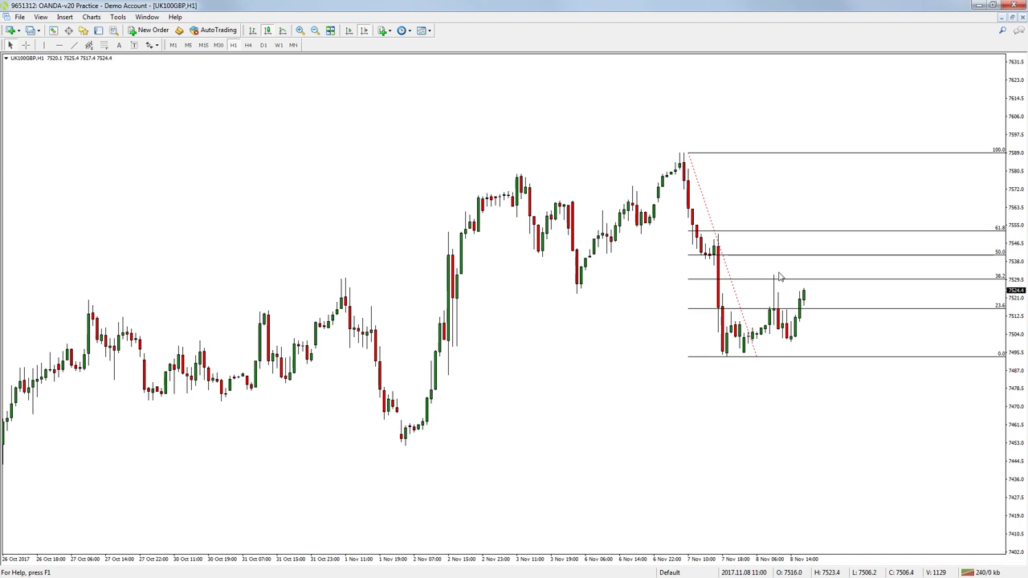
pyautogui.rightClick(710, 221)
pyautogui.click(747, 265)
pyautogui.click(103, 46)
pyautogui.moveTo(726, 355); pyautogui.dragTo(661, 152)
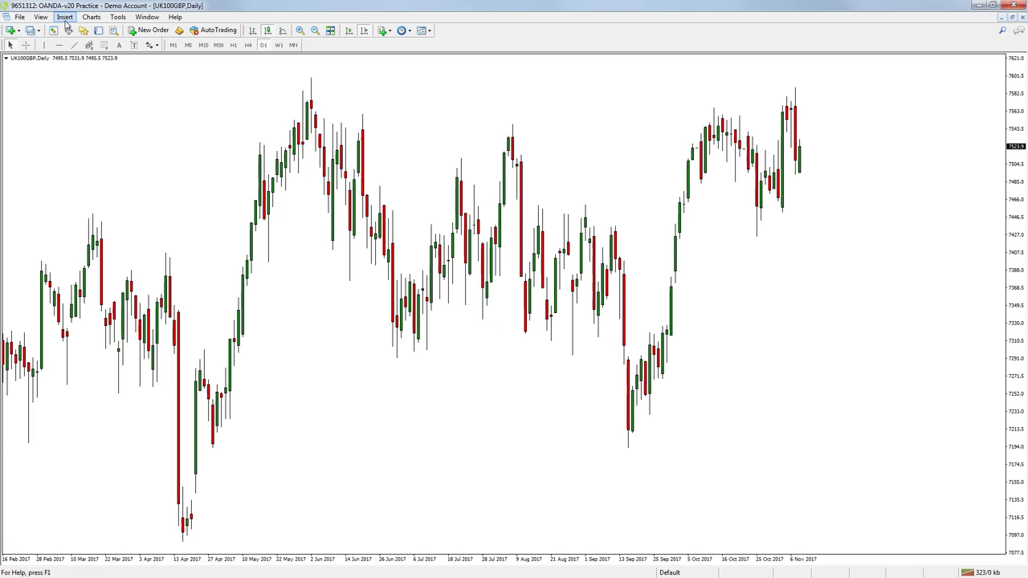
# Add a 14-period Average True Range indicator to the daily UK100GBP chart
pyautogui.click(66, 20)
pyautogui.moveTo(76, 29)
pyautogui.click(208, 93)
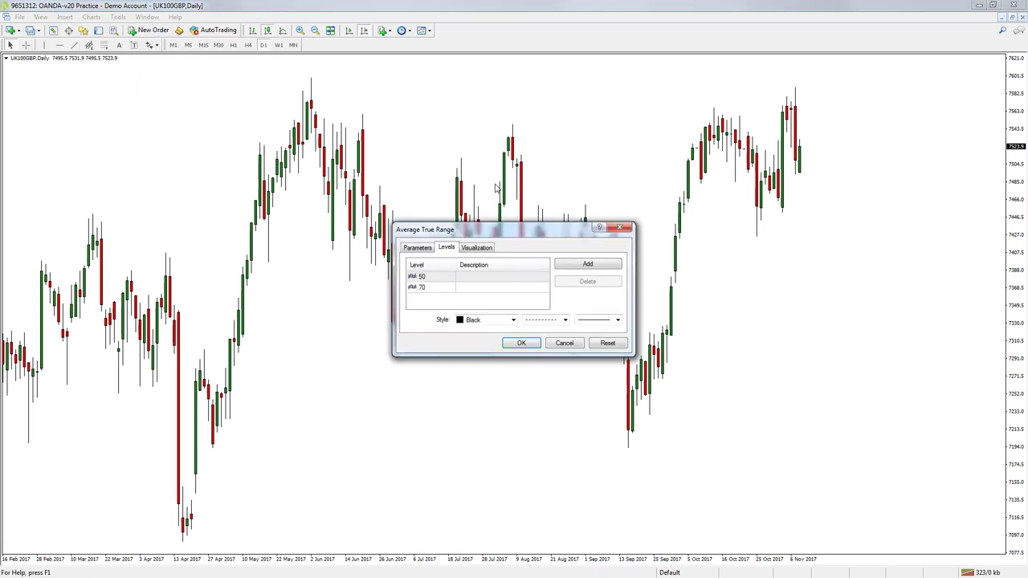
pyautogui.click(522, 342)
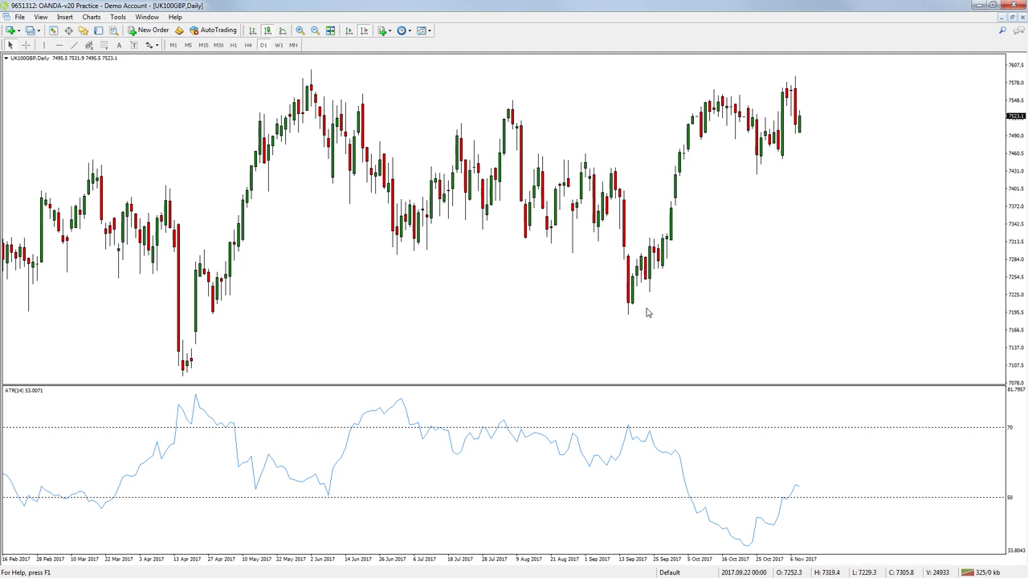
# Review the Average True Range parameters and close its properties unchanged
pyautogui.doubleClick(524, 438)
pyautogui.click(419, 247)
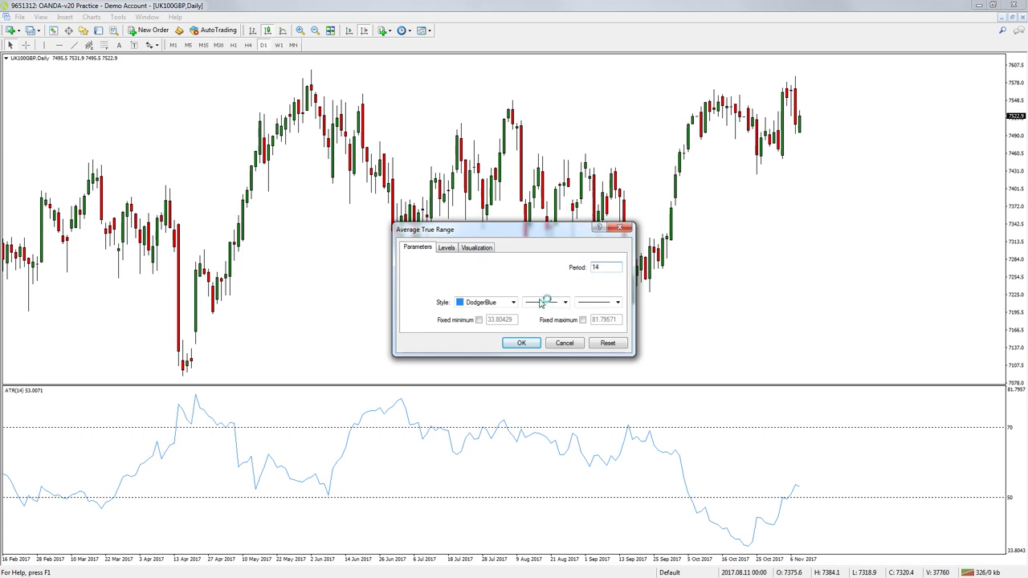
pyautogui.click(519, 344)
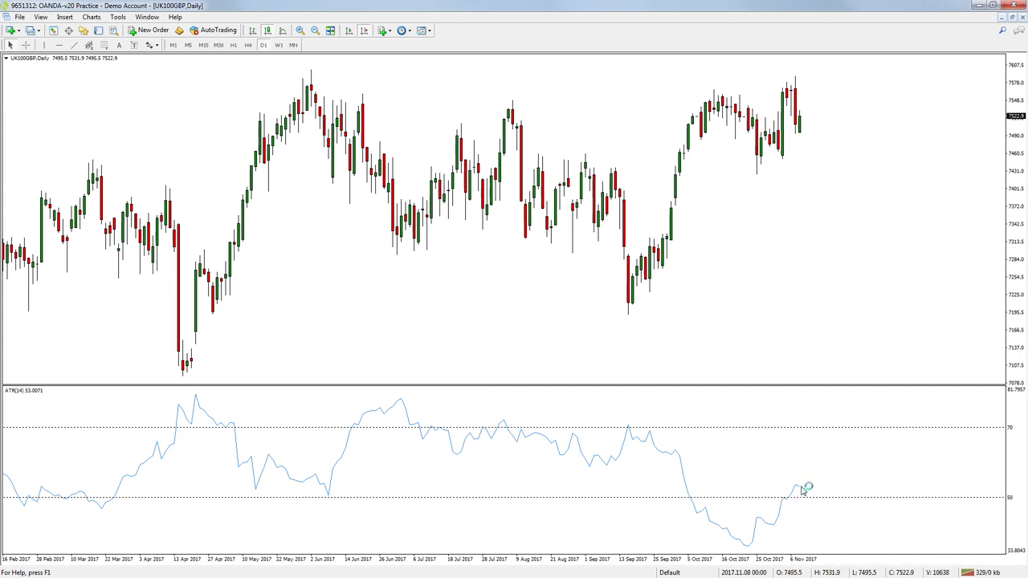
pyautogui.moveTo(805, 491)
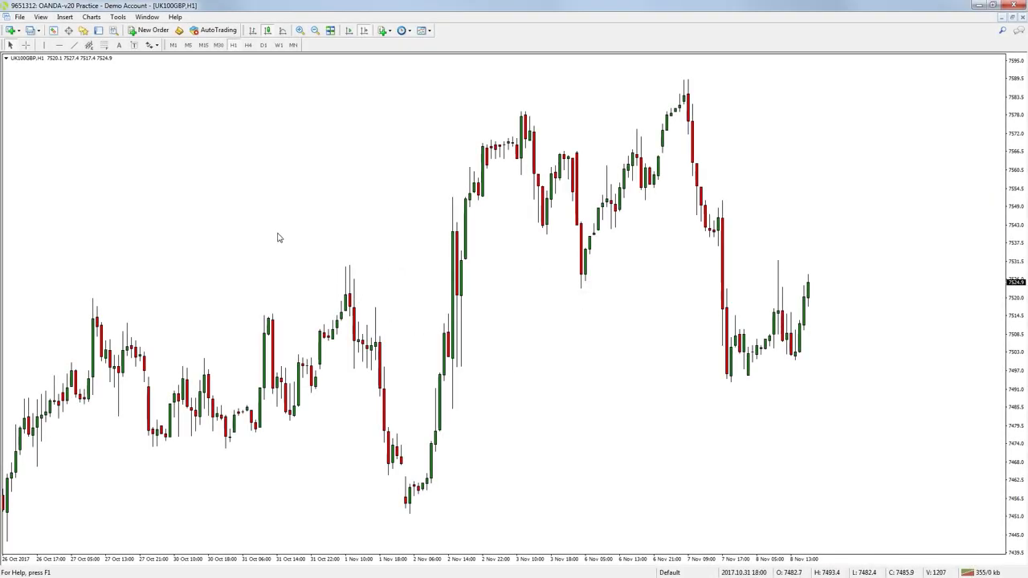
# Add Bollinger Bands with default settings to the UK100GBP hourly chart
pyautogui.click(69, 18)
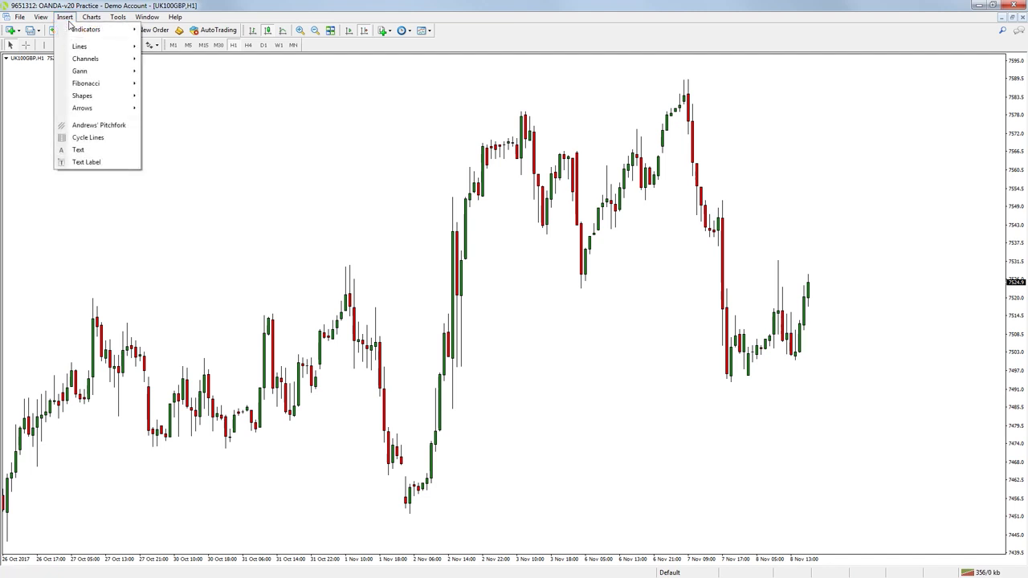
pyautogui.moveTo(79, 29)
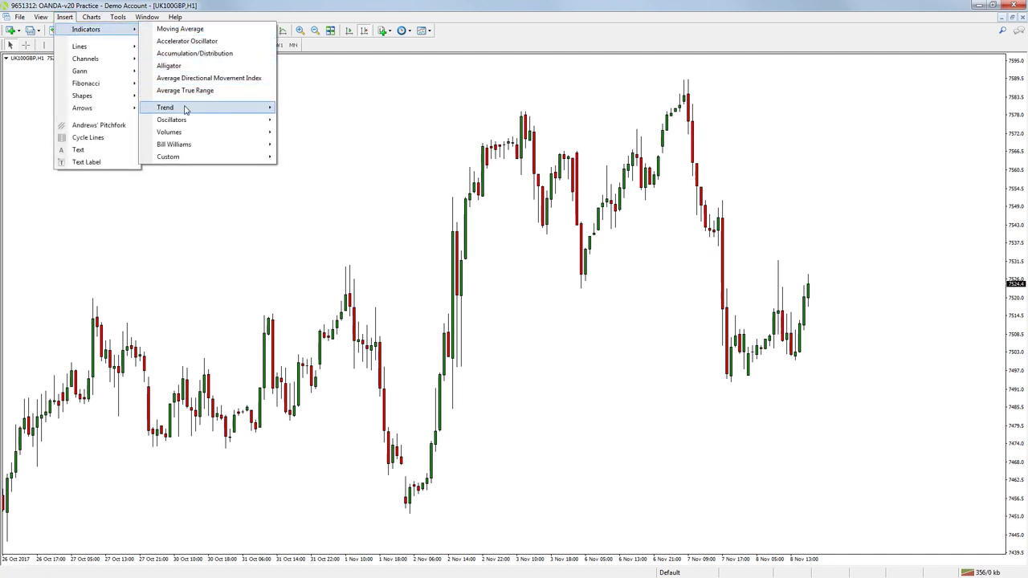
pyautogui.moveTo(184, 110)
pyautogui.click(318, 134)
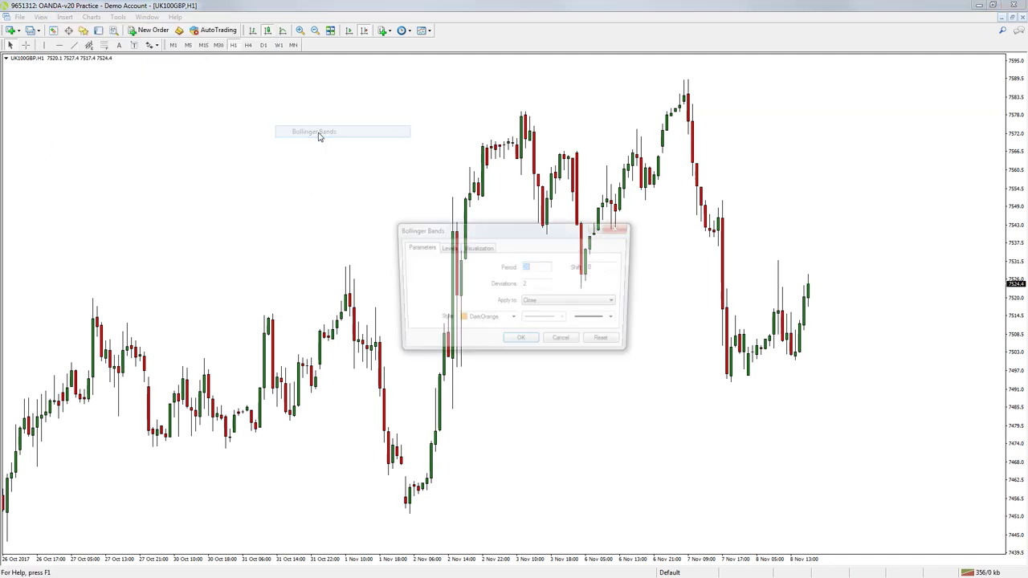
pyautogui.click(522, 343)
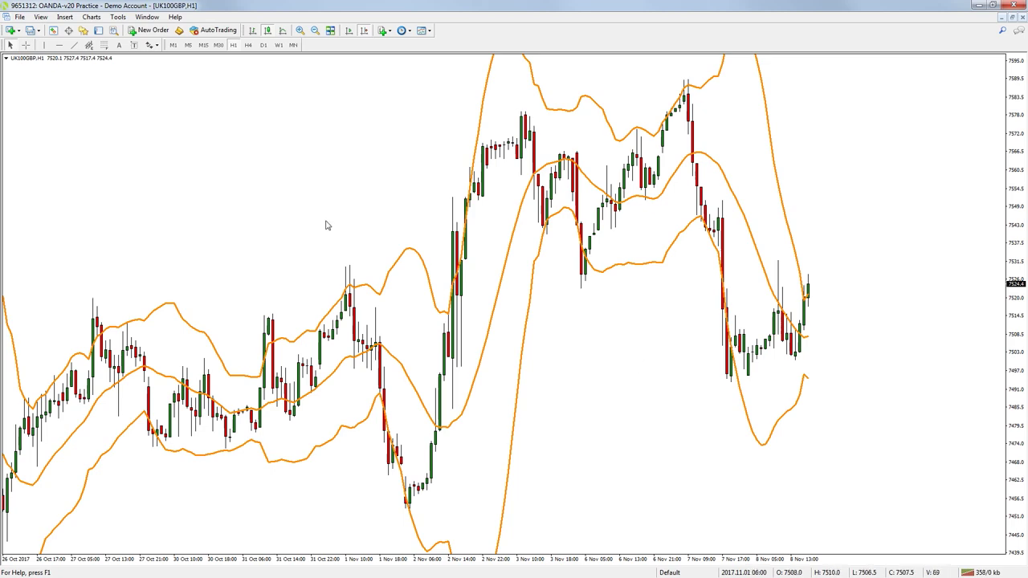
# Scroll the chart to bring the later October bars and bands into view
pyautogui.scroll(12, 346, 225)
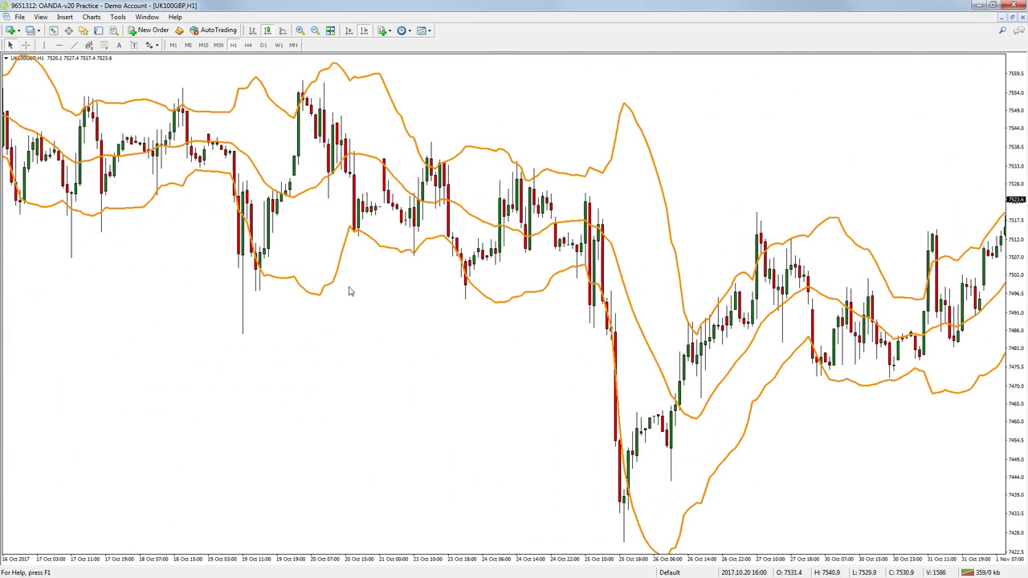
pyautogui.scroll(6, 339, 243)
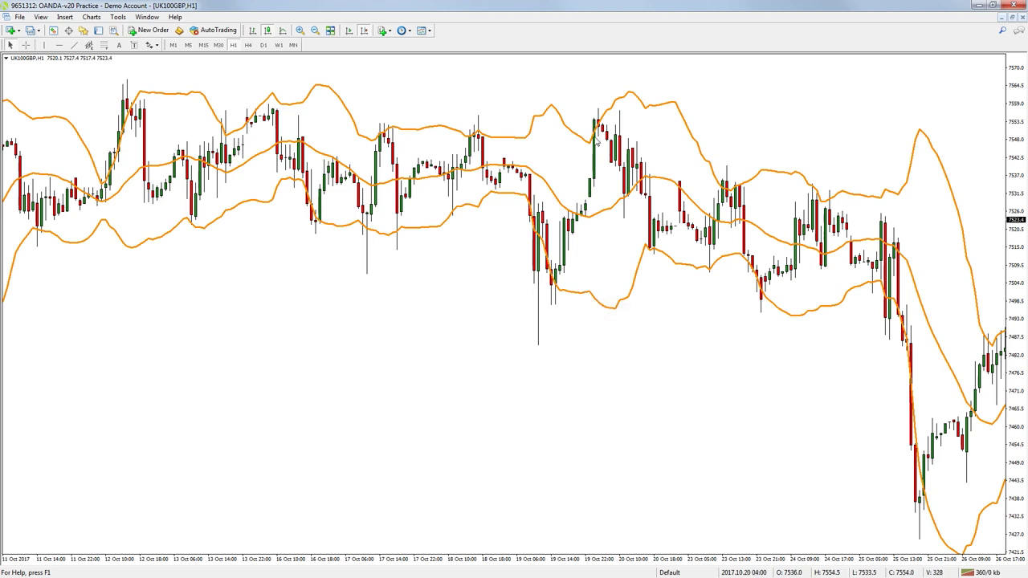
pyautogui.scroll(-10, 726, 352)
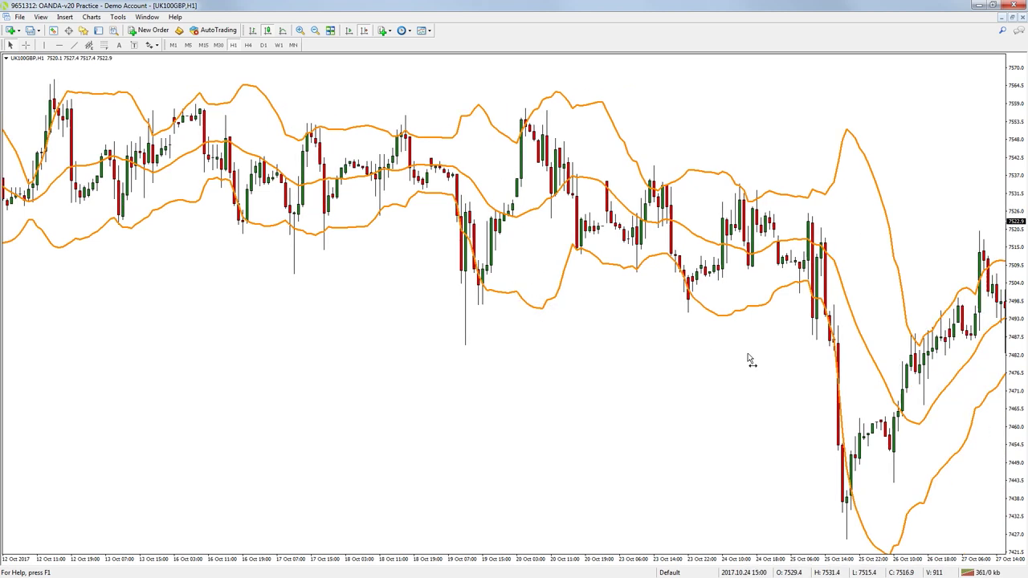
pyautogui.scroll(-1, 636, 337)
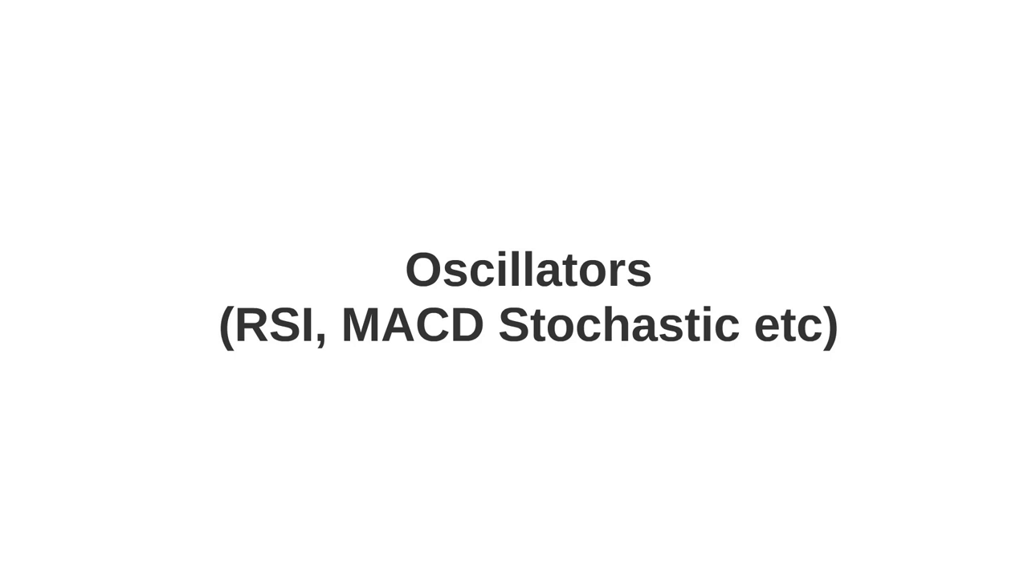
# Add an RSI(14) oscillator pane to the UK100GBP chart
pyautogui.click(65, 17)
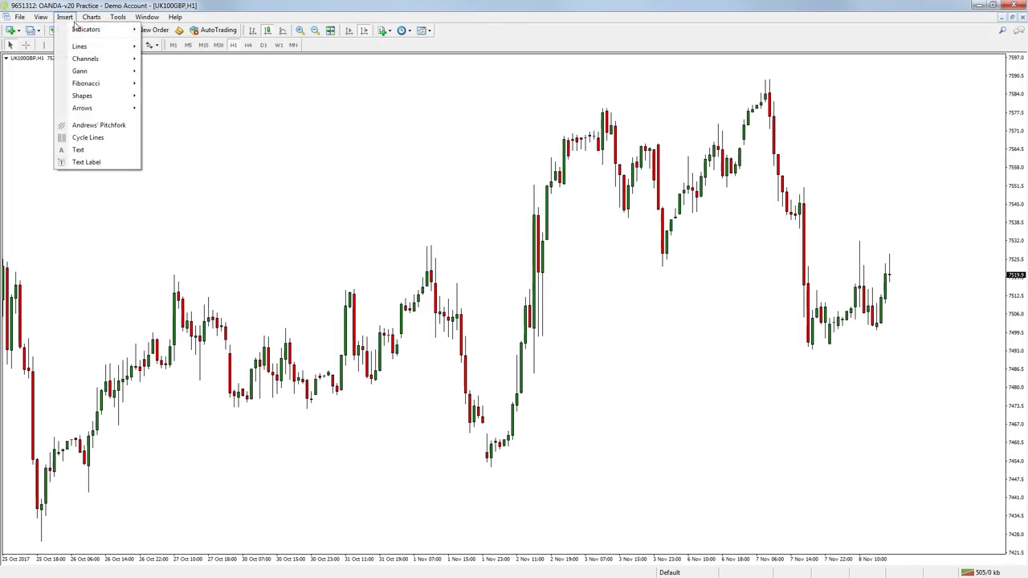
pyautogui.moveTo(114, 34)
pyautogui.moveTo(233, 120)
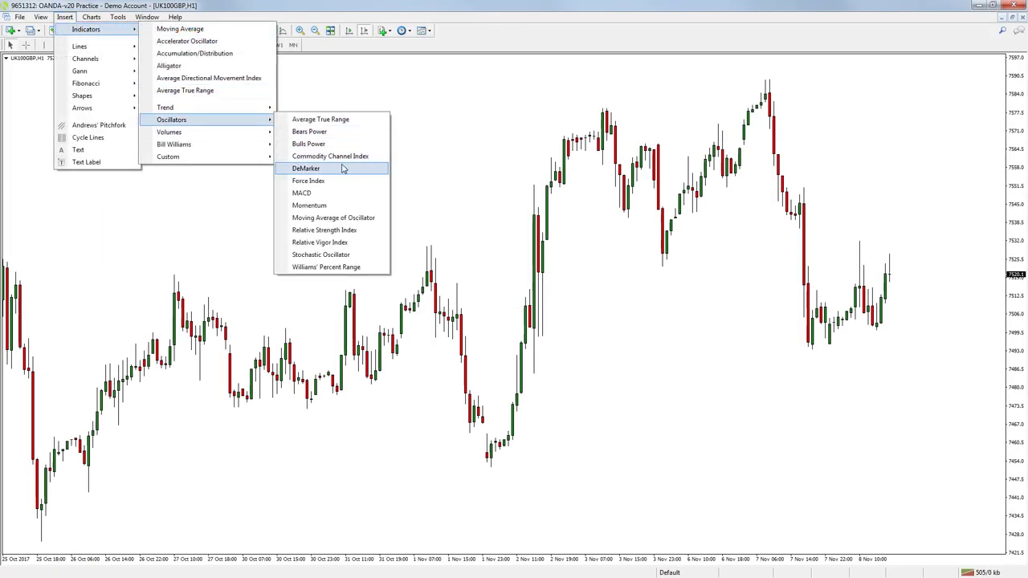
pyautogui.click(340, 230)
pyautogui.press('Return')
# Add a Stochastic Oscillator (5,3,3) pane below the RSI
pyautogui.click(64, 17)
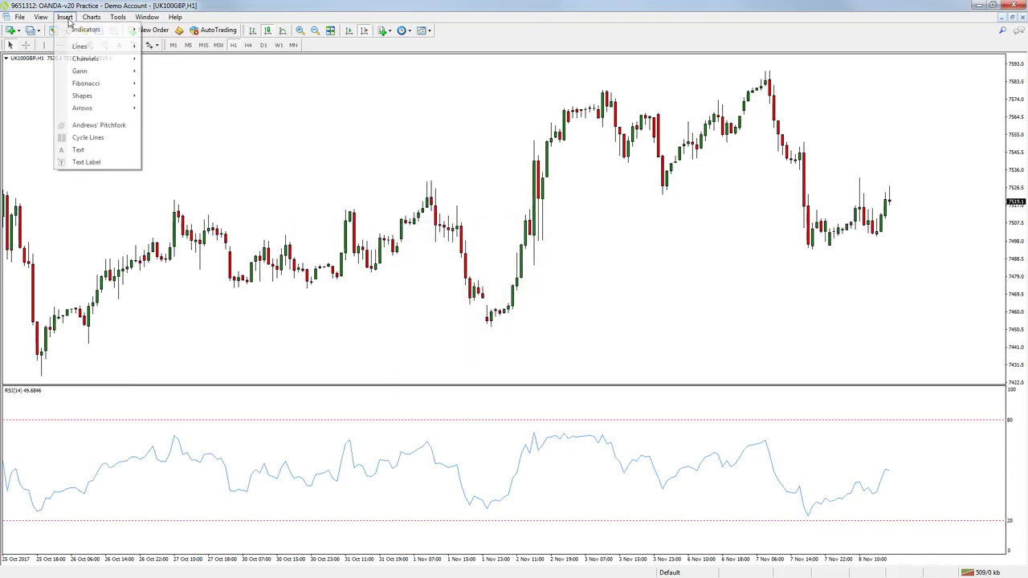
pyautogui.moveTo(94, 32)
pyautogui.moveTo(212, 120)
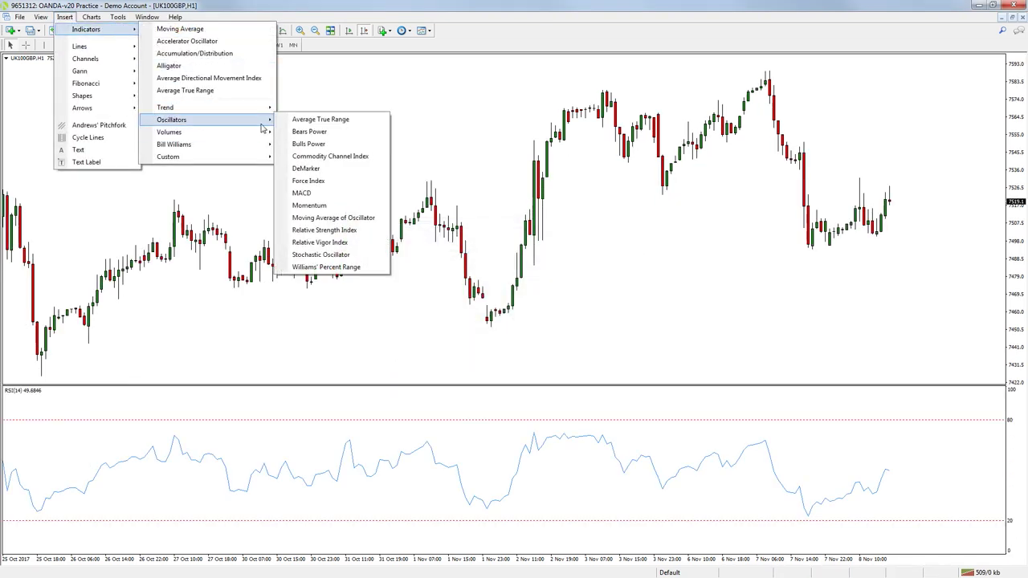
pyautogui.click(321, 255)
pyautogui.click(522, 341)
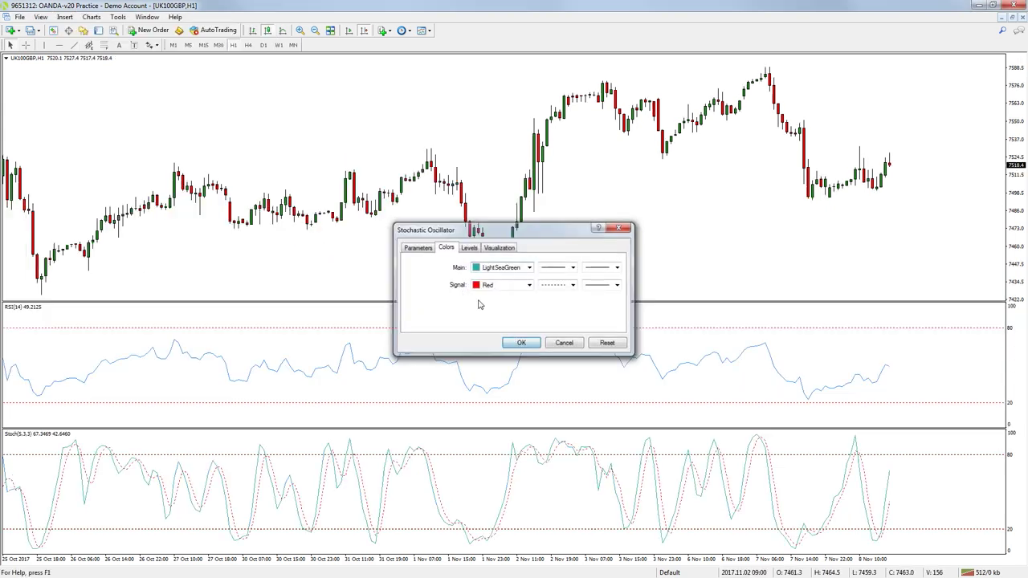
# Add the MACD oscillator with its default settings
pyautogui.click(66, 19)
pyautogui.moveTo(80, 32)
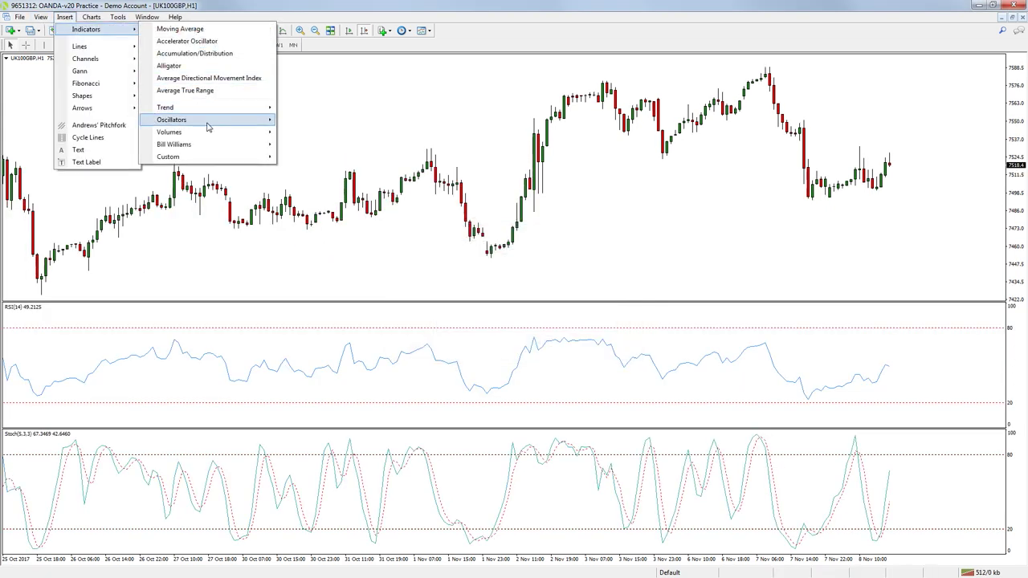
pyautogui.moveTo(207, 122)
pyautogui.click(303, 193)
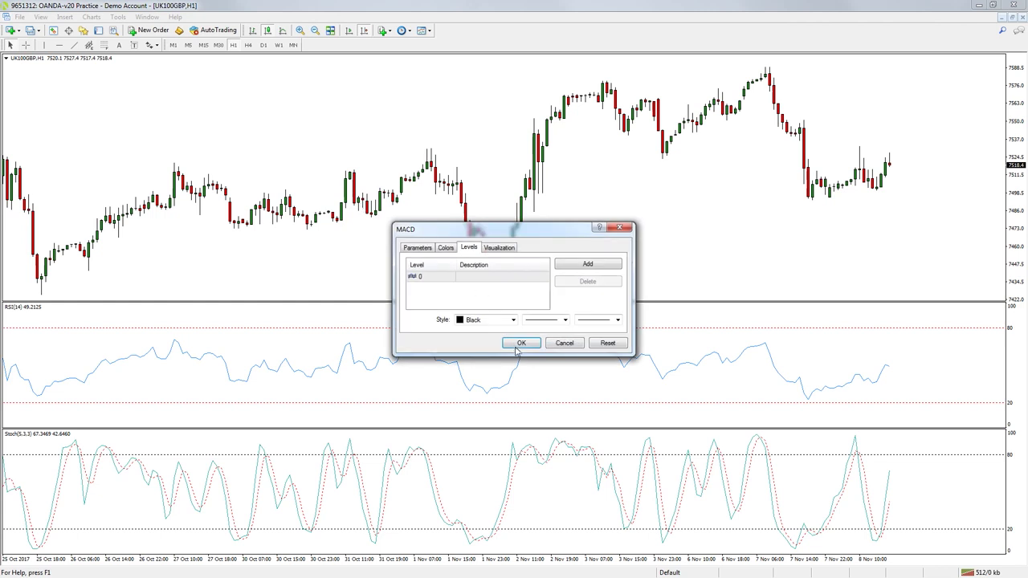
pyautogui.click(521, 343)
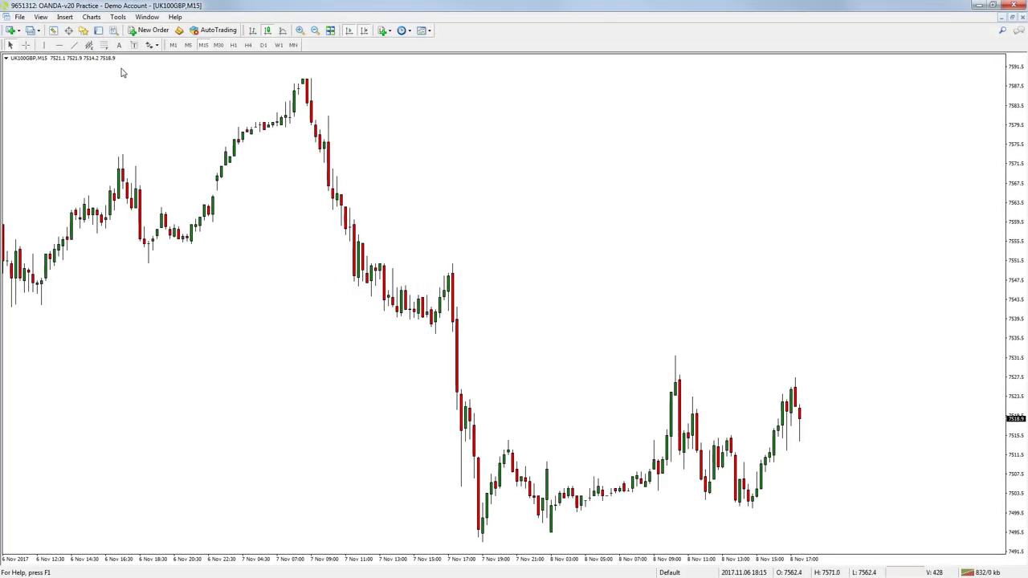
# Insert the custom Pivot indicator on the UK100GBP 15-minute chart
pyautogui.click(64, 16)
pyautogui.moveTo(71, 31)
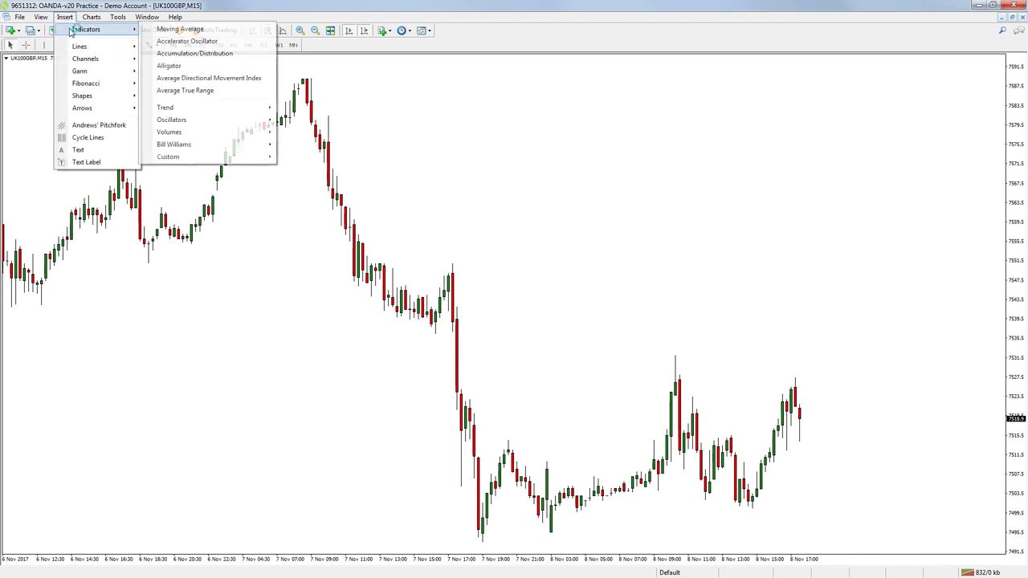
pyautogui.moveTo(216, 158)
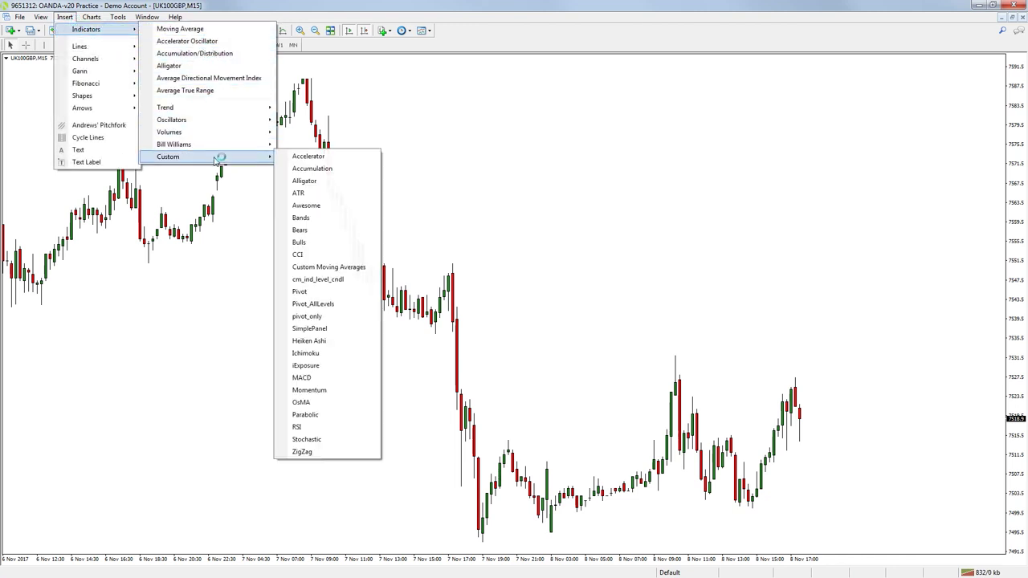
pyautogui.click(336, 292)
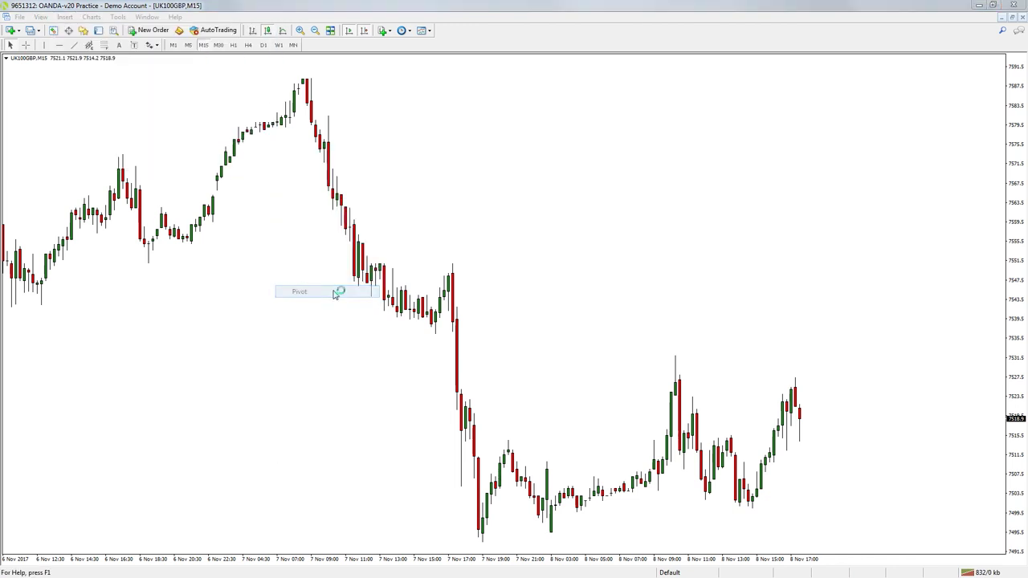
pyautogui.click(494, 312)
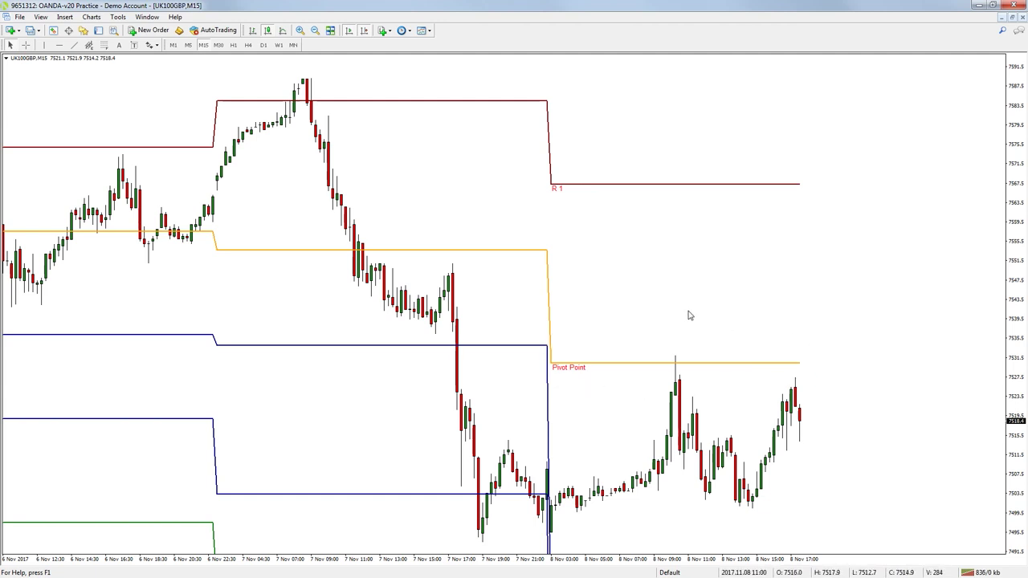
# Rescale the price axis so all pivot, resistance and support lines including S3 show
pyautogui.moveTo(1018, 202); pyautogui.dragTo(996, 260)
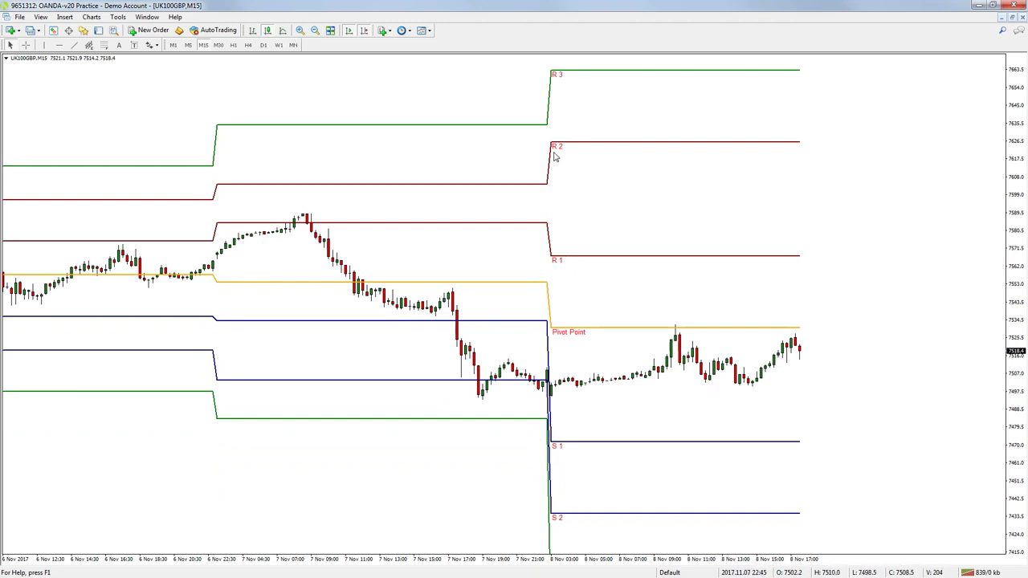
pyautogui.moveTo(1013, 351); pyautogui.dragTo(1013, 362)
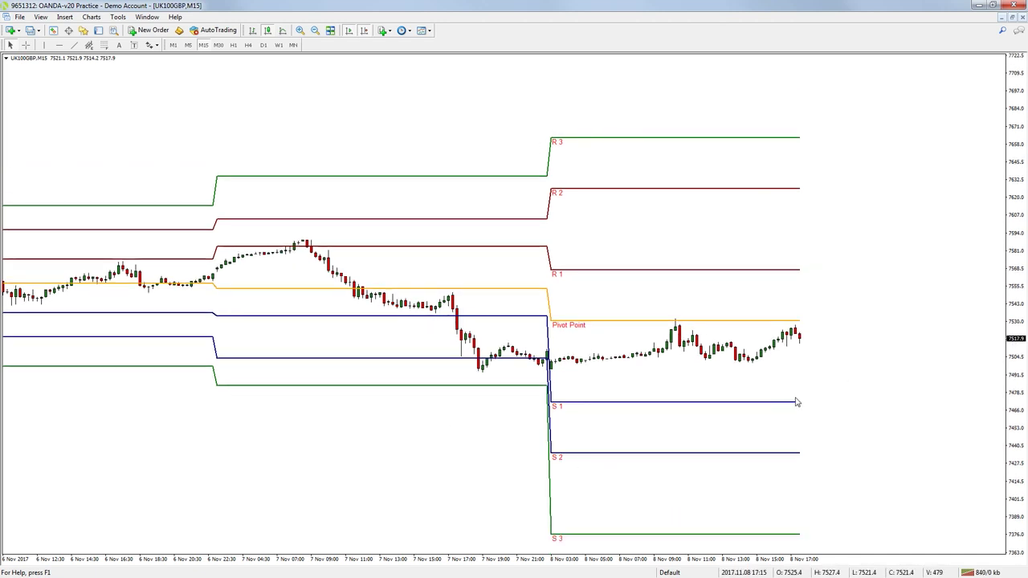
pyautogui.moveTo(1016, 287); pyautogui.dragTo(1018, 184)
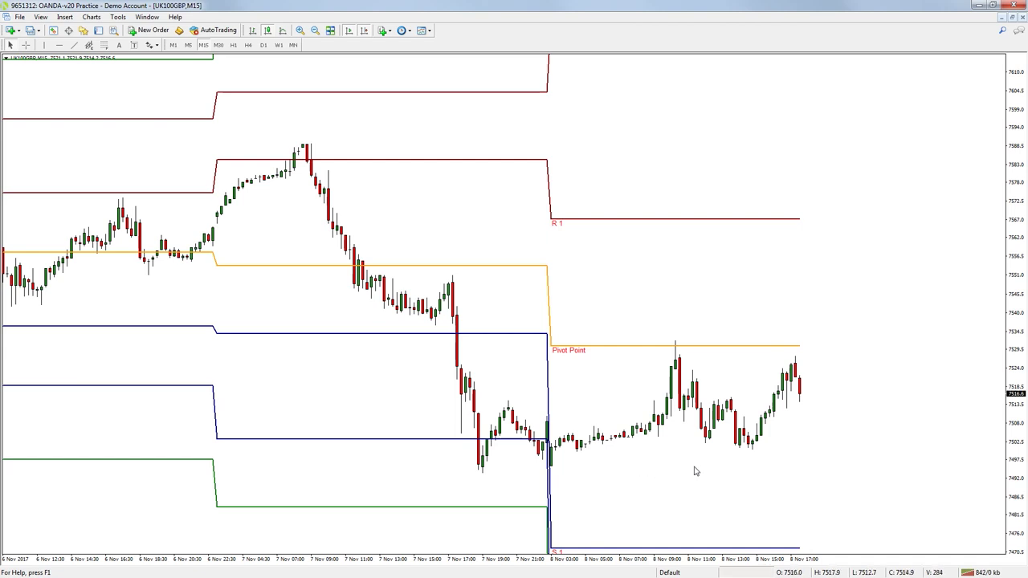
pyautogui.moveTo(1013, 249); pyautogui.dragTo(1013, 259)
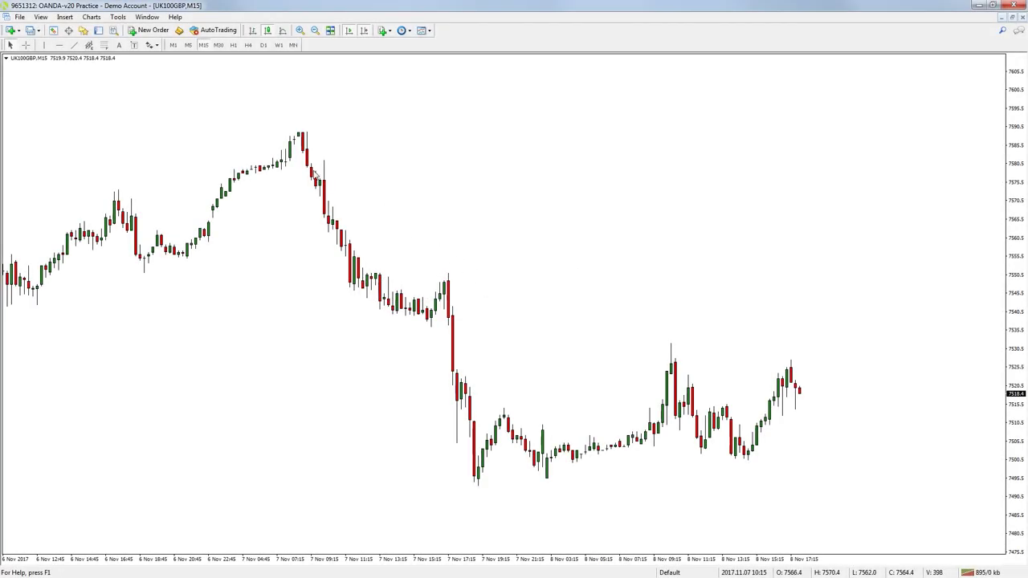
# Insert the custom Volumes indicator pane and turn on the crosshair readout
pyautogui.click(65, 19)
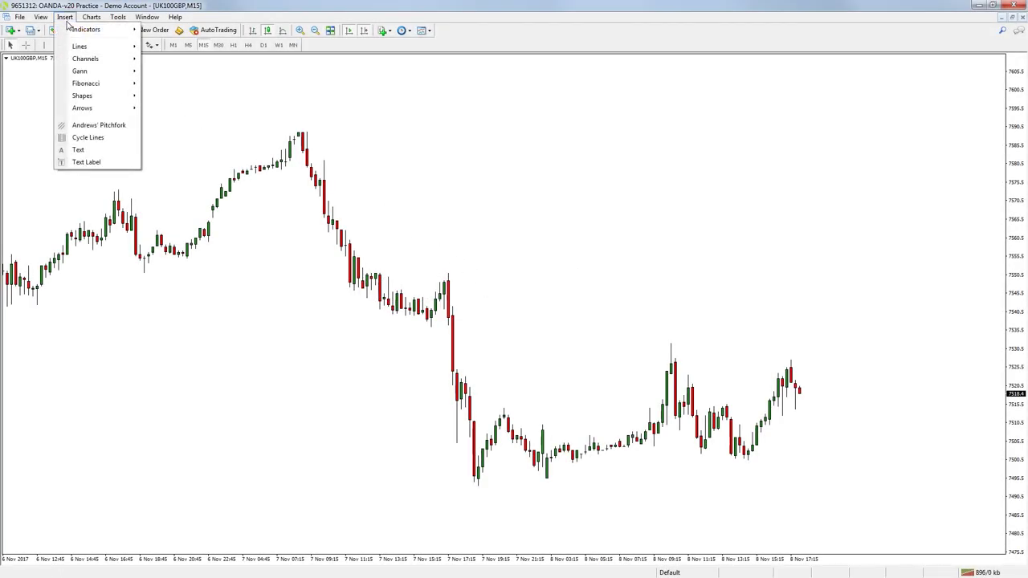
pyautogui.moveTo(104, 30)
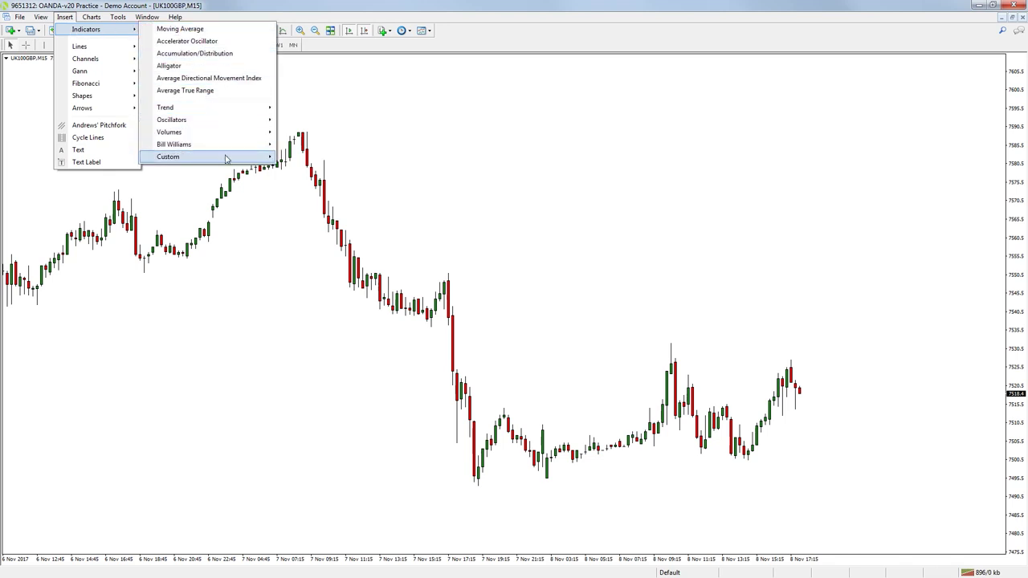
pyautogui.moveTo(227, 157)
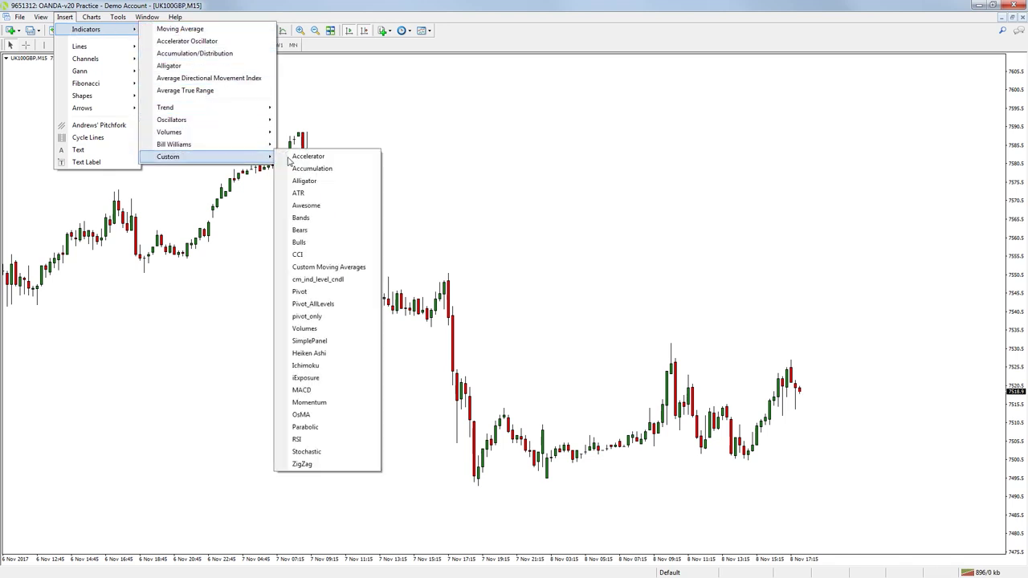
pyautogui.click(328, 330)
pyautogui.click(488, 312)
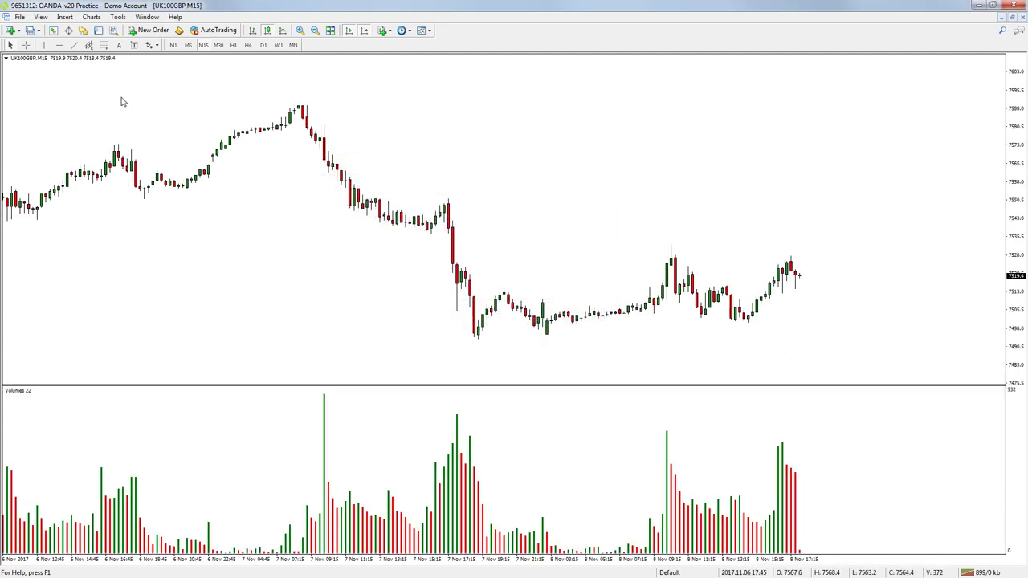
pyautogui.click(26, 45)
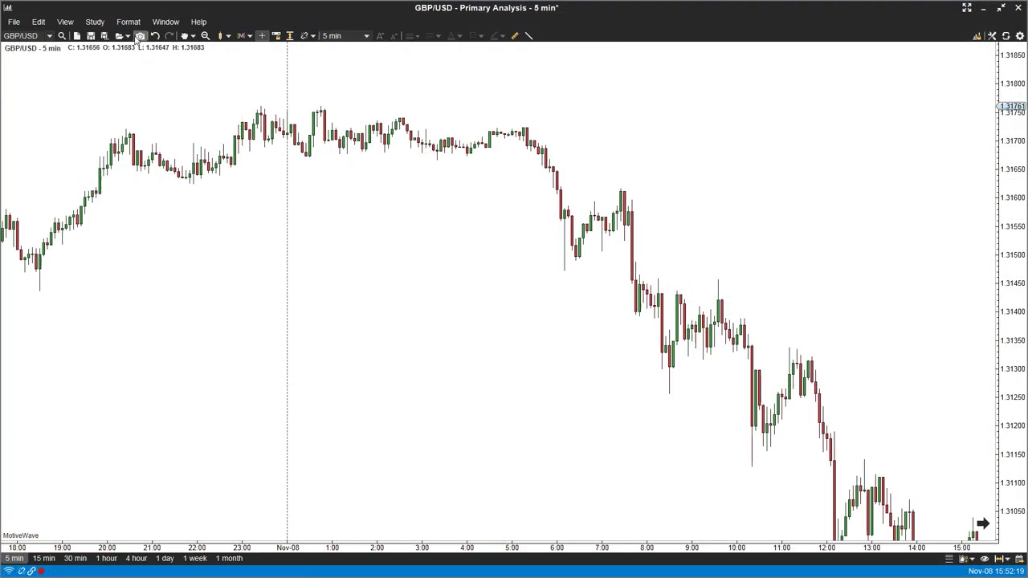
# Create a Volume Based > Volume Profile study on the GBP/USD 5-minute chart
pyautogui.click(94, 22)
pyautogui.moveTo(180, 105)
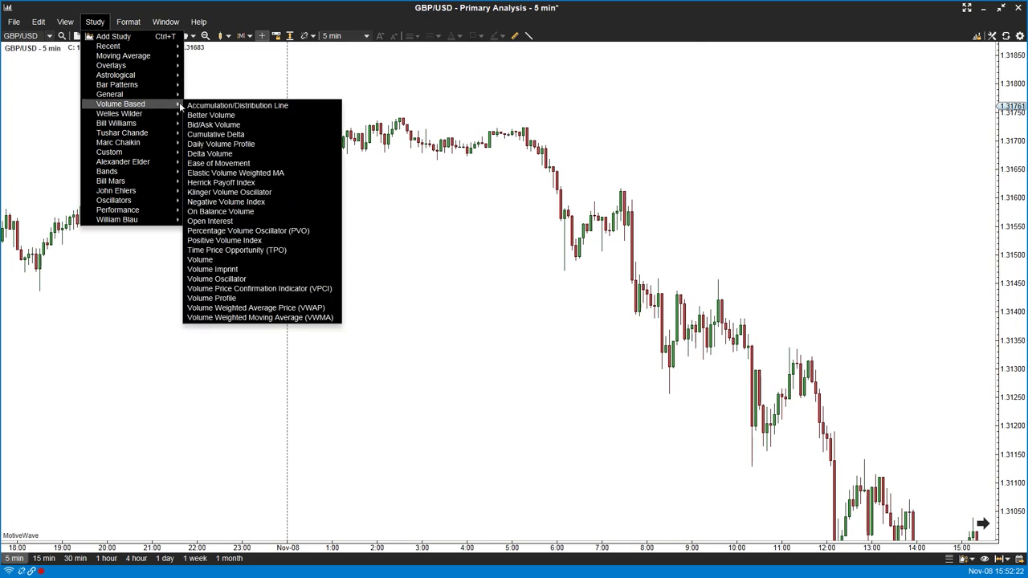
pyautogui.click(212, 298)
pyautogui.click(447, 395)
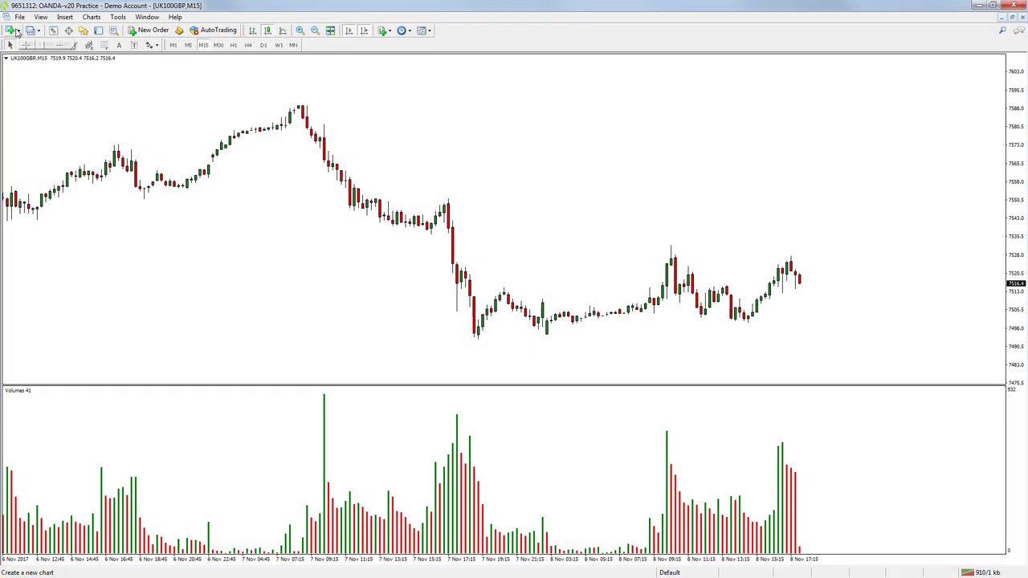
# Open a new EURUSD chart and insert the custom Volumes indicator with default settings
pyautogui.click(15, 31)
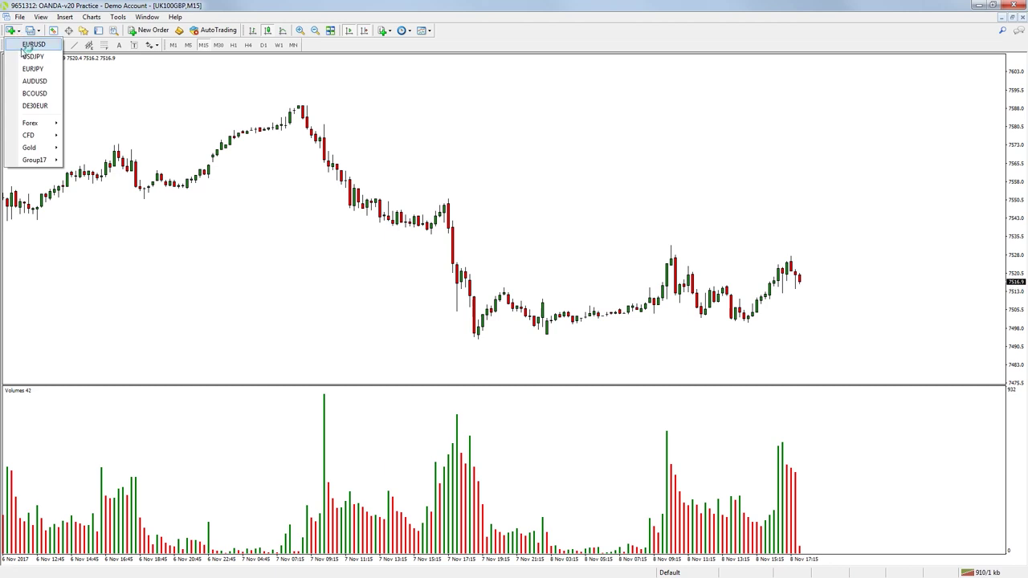
pyautogui.click(32, 44)
pyautogui.click(64, 17)
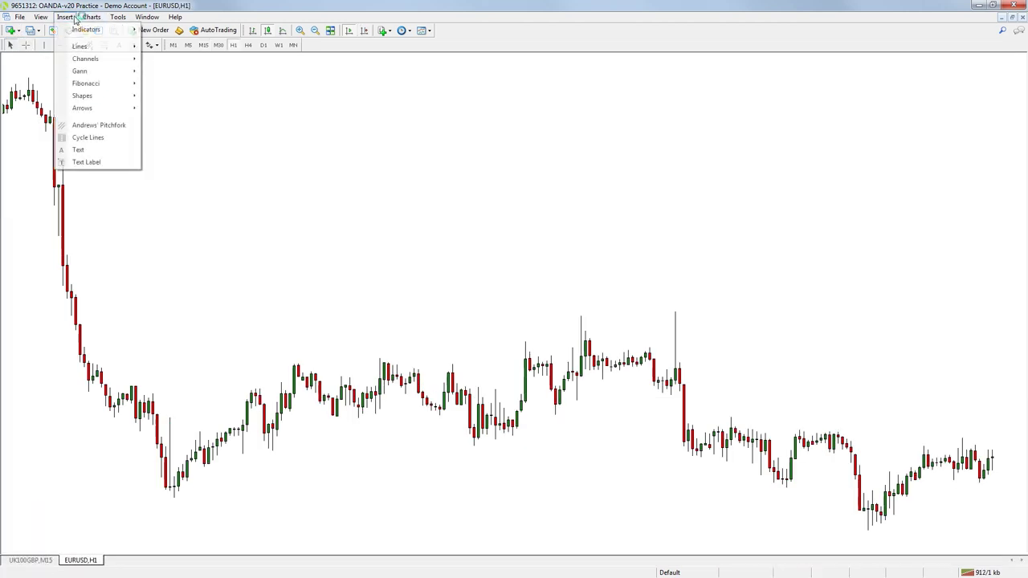
pyautogui.moveTo(89, 29)
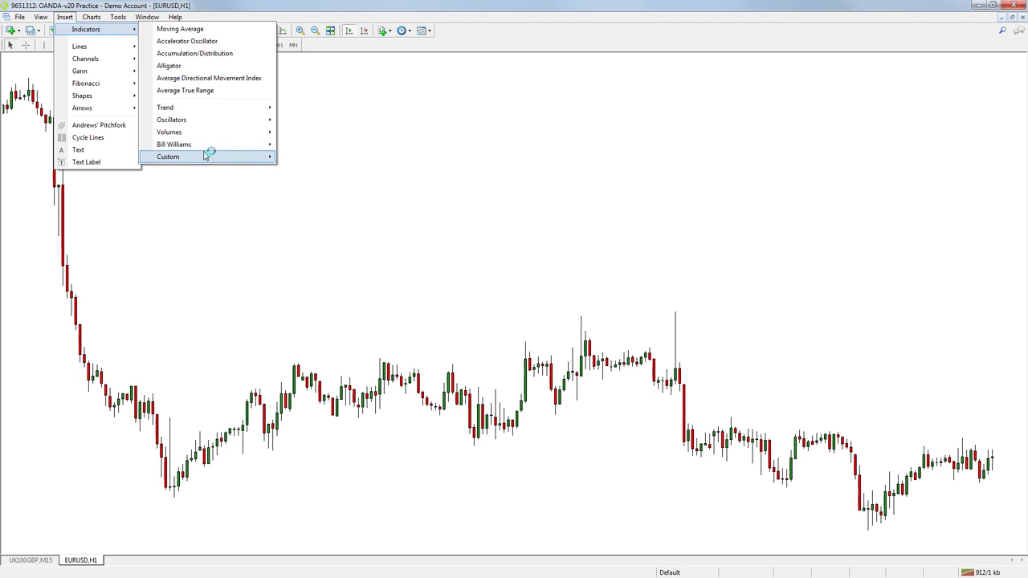
pyautogui.moveTo(265, 157)
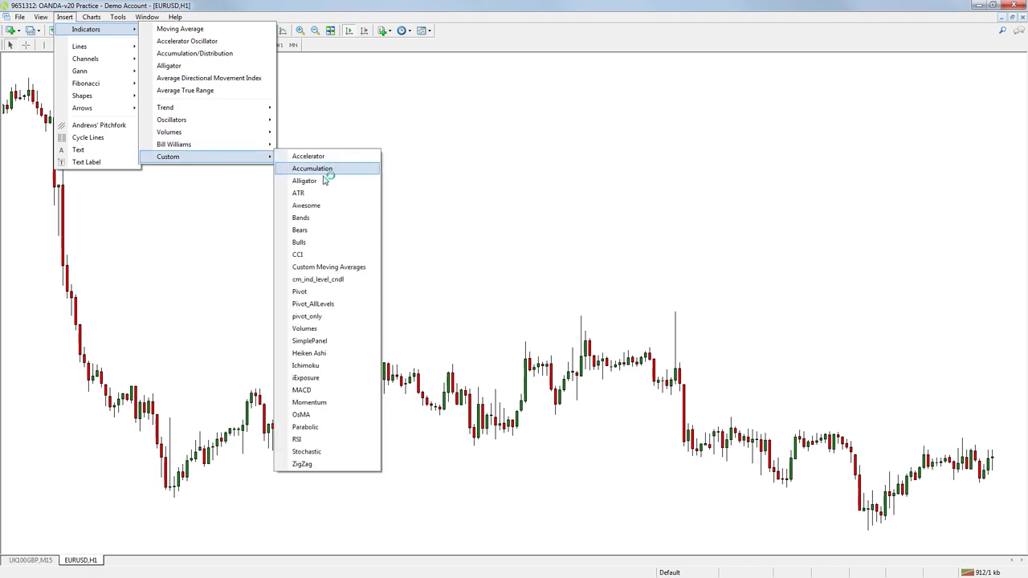
pyautogui.click(313, 328)
pyautogui.click(416, 310)
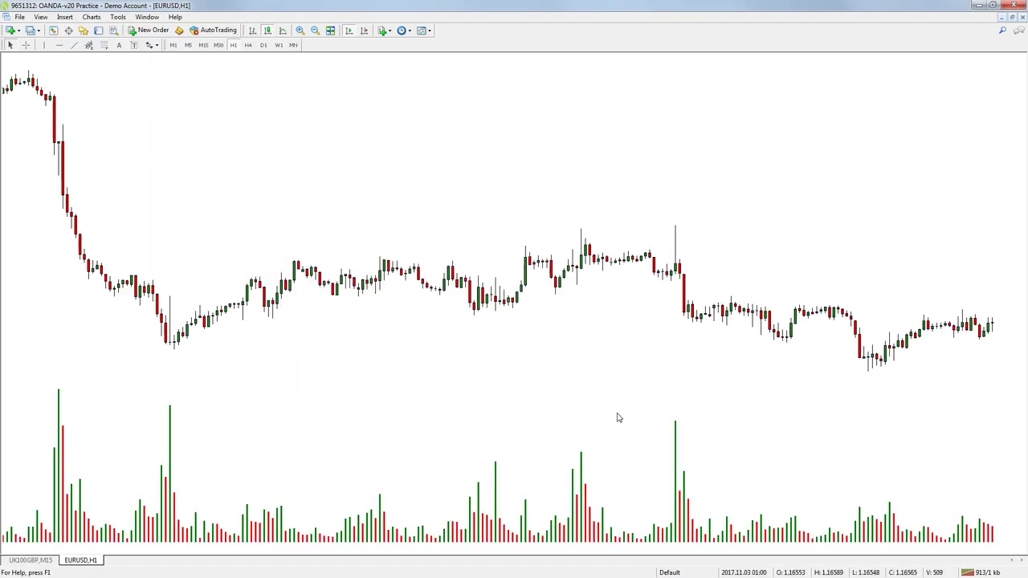